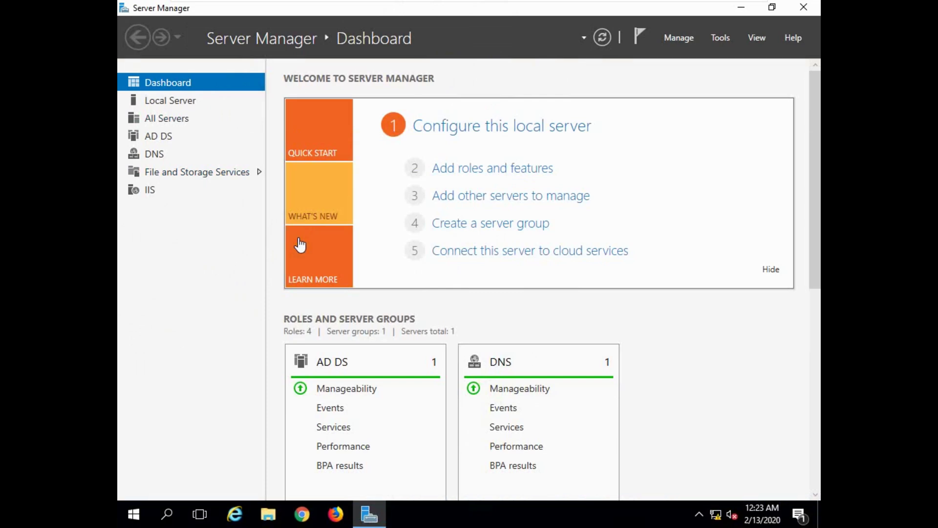
Step: Launch Exchange Administrative Center from the Microsoft Exchange Server 2016 Start menu group, past the certificate warning
click(135, 506)
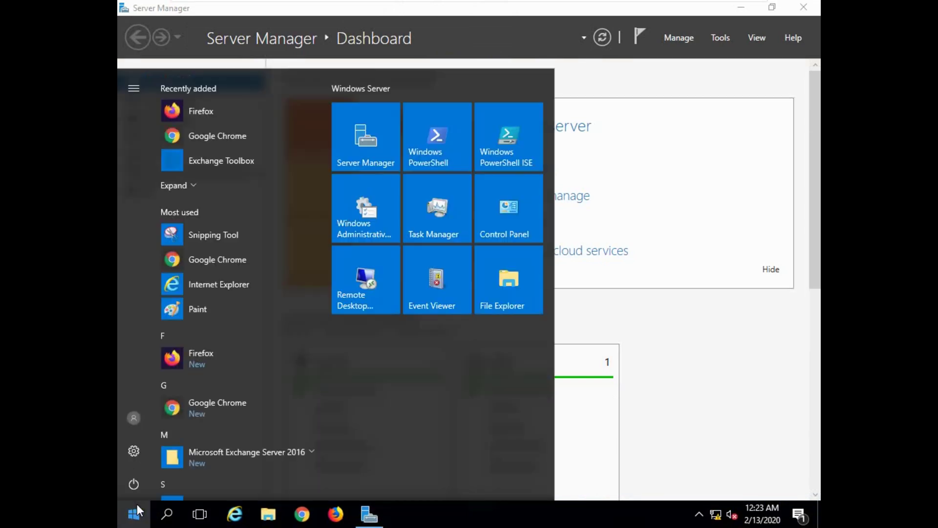
scroll(283, 435, down, 1)
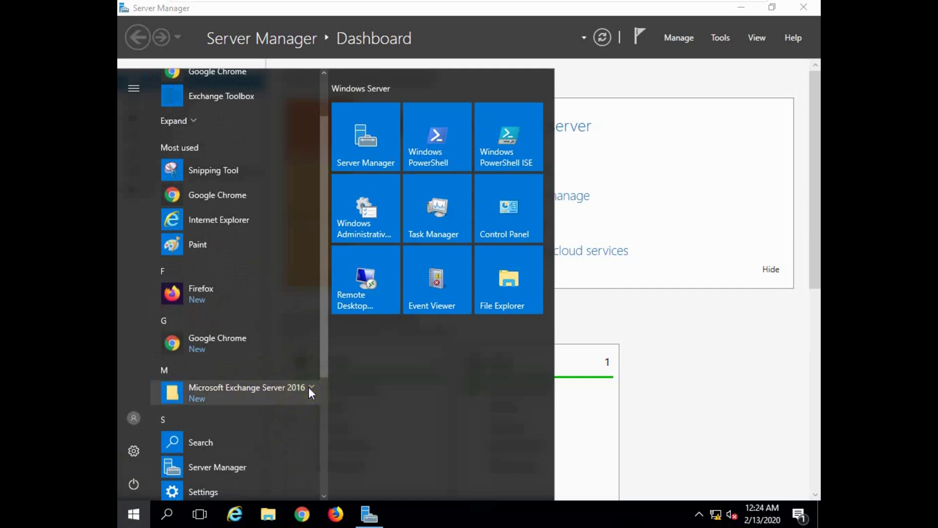
click(309, 387)
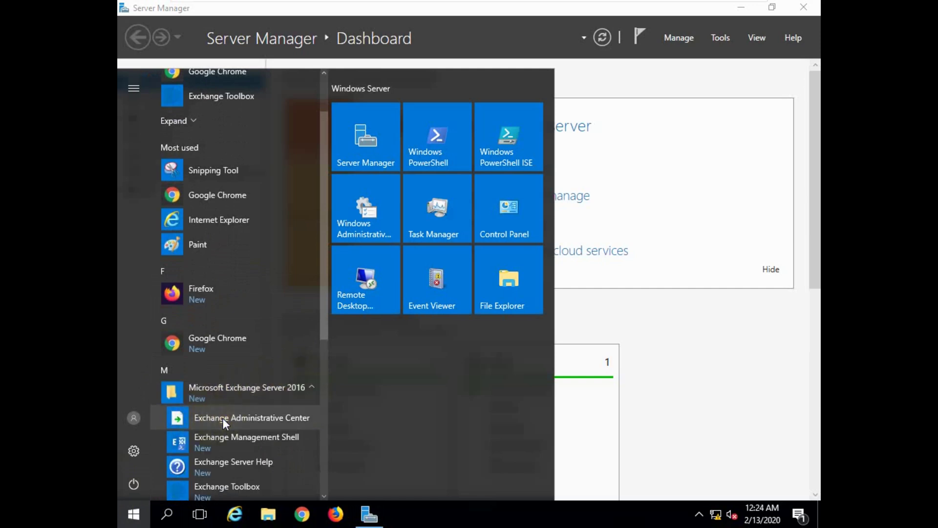
click(222, 418)
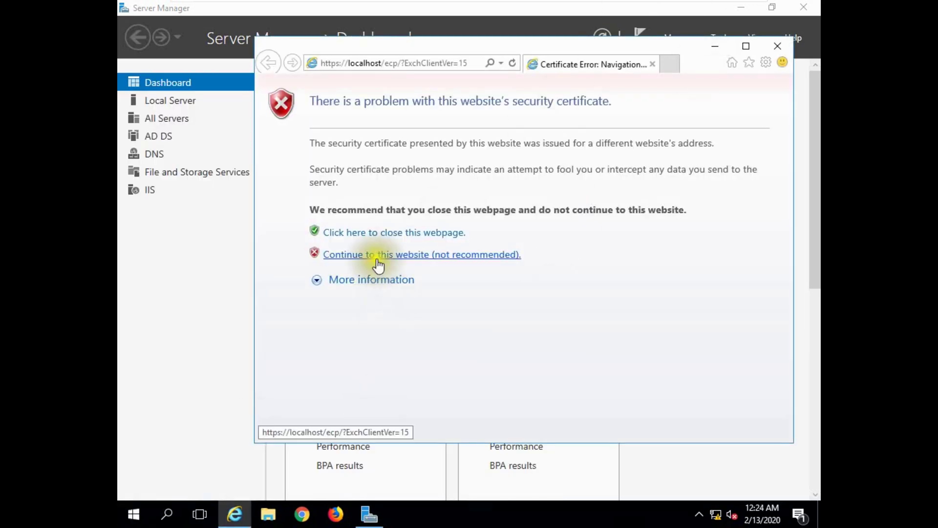
click(382, 258)
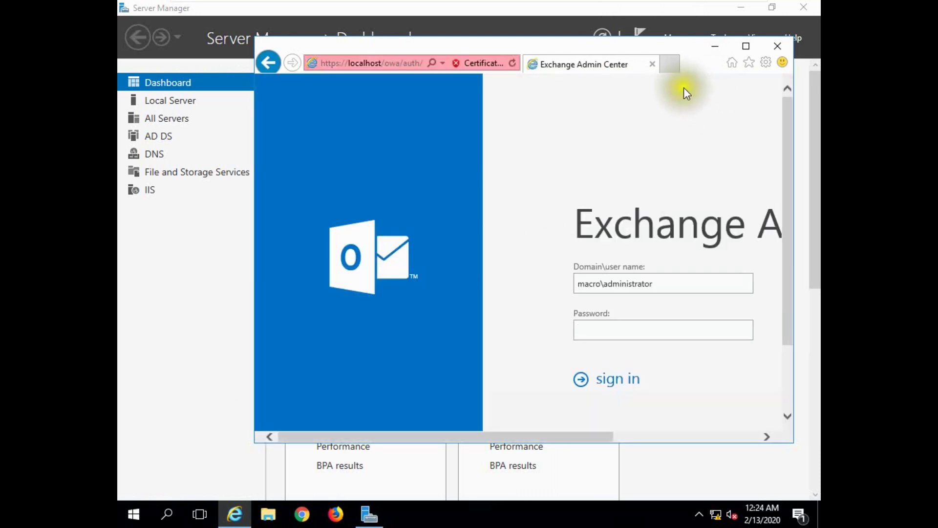
Step: Maximize the browser and sign in with the domain administrator's password
click(740, 47)
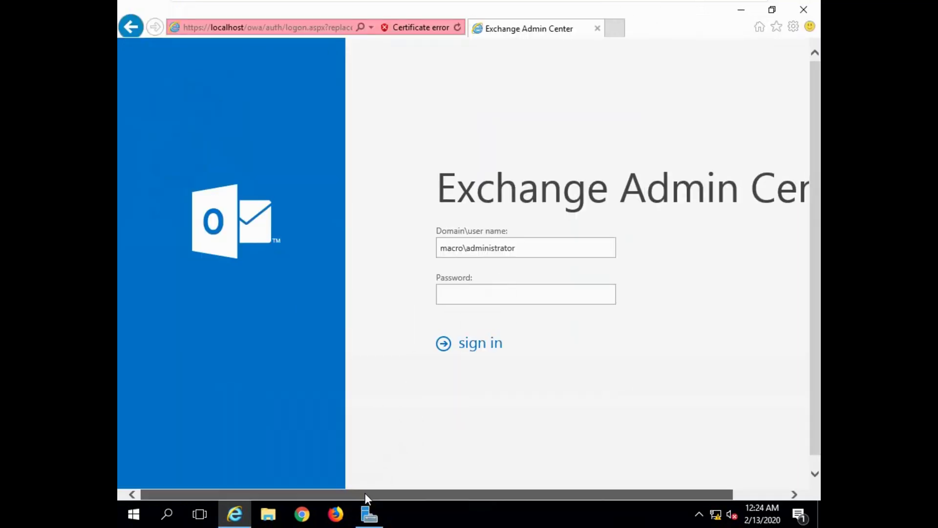
drag(365, 493, 463, 493)
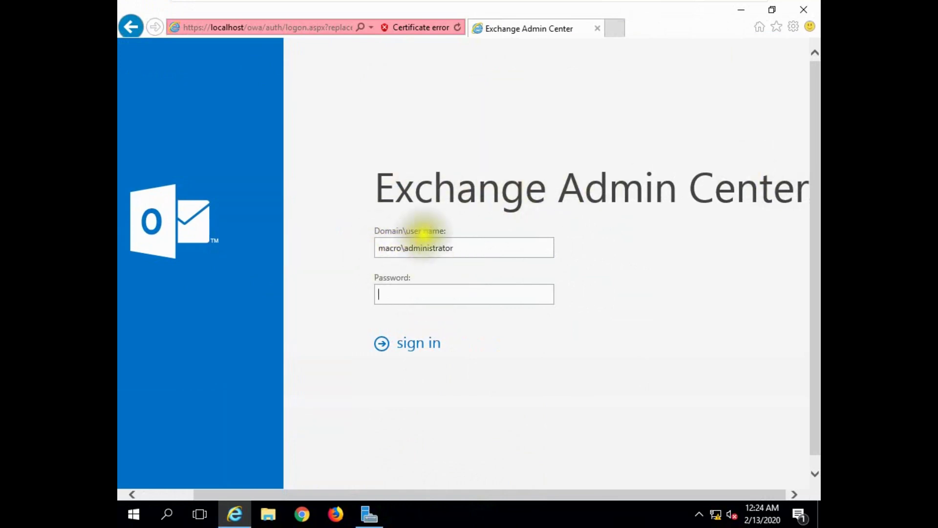
text(•••)
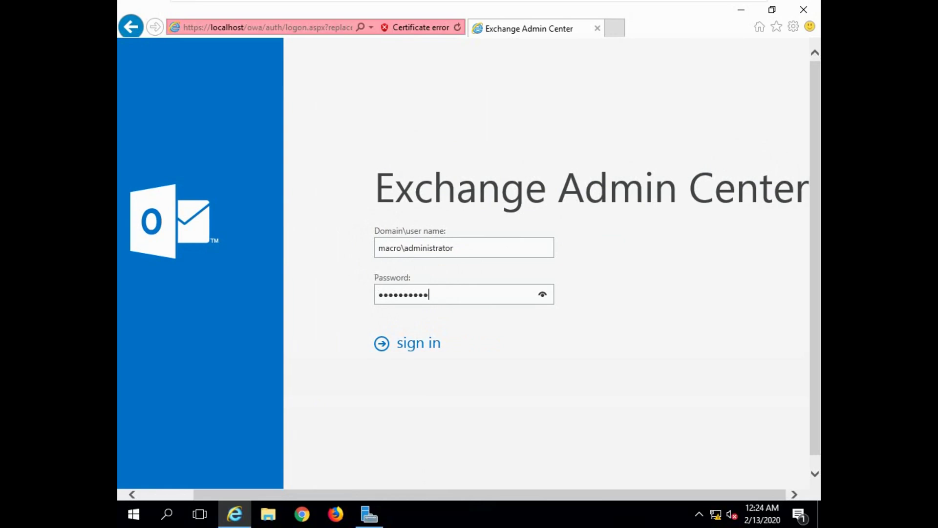
key(Return)
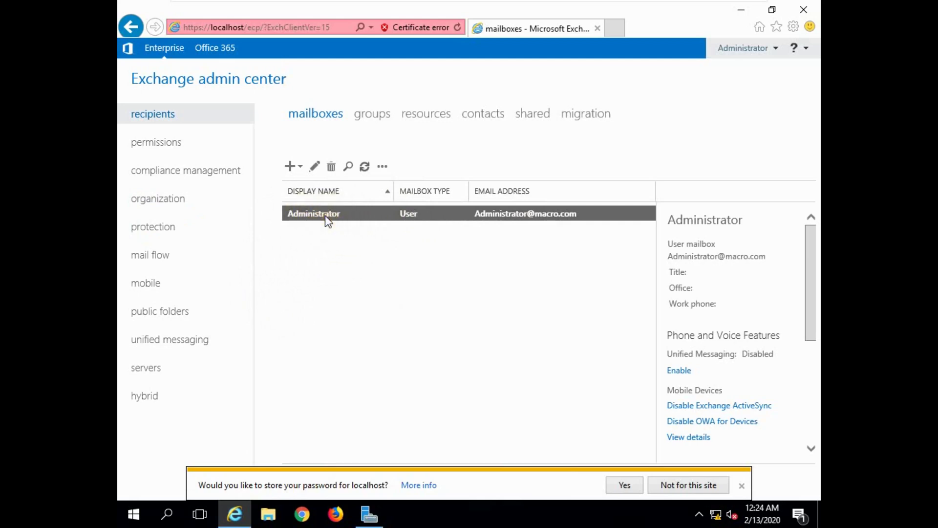
Step: Start a new user mailbox and browse existing users, finding none available
click(381, 519)
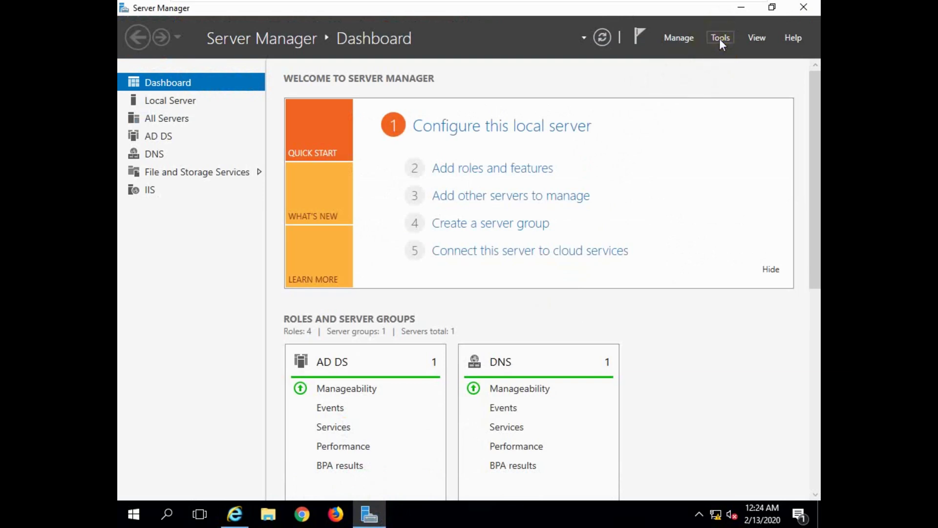
click(235, 514)
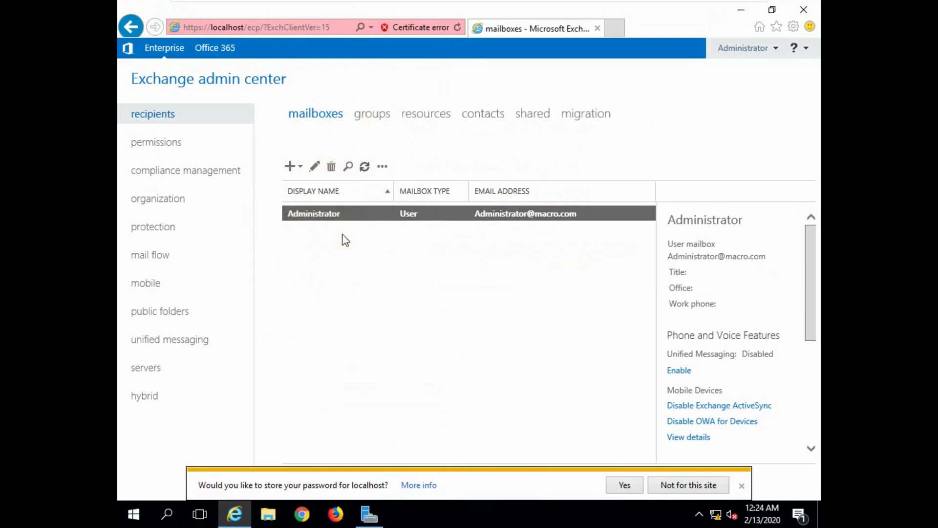
click(293, 166)
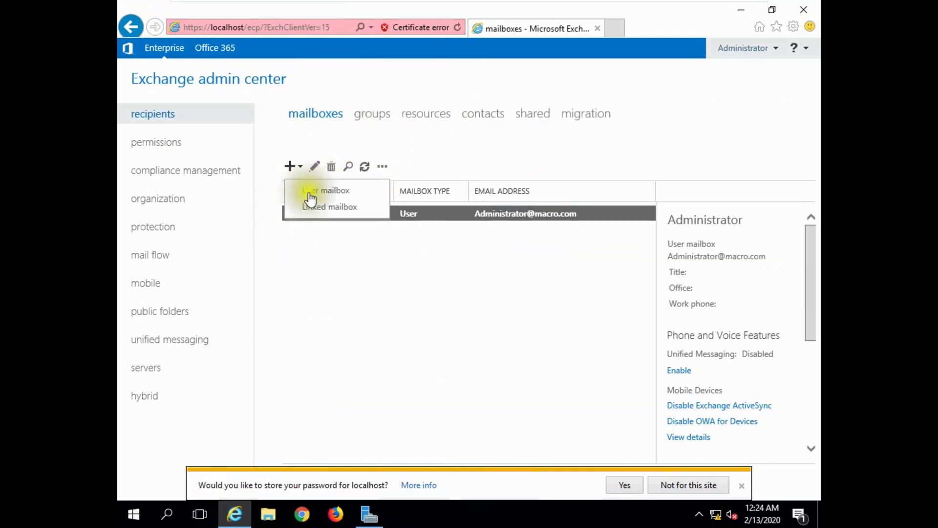
click(326, 191)
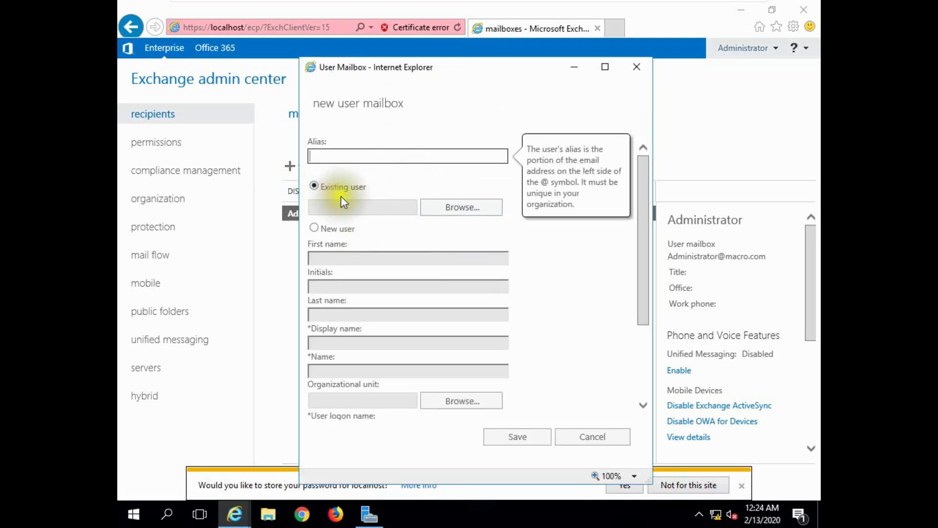
click(442, 207)
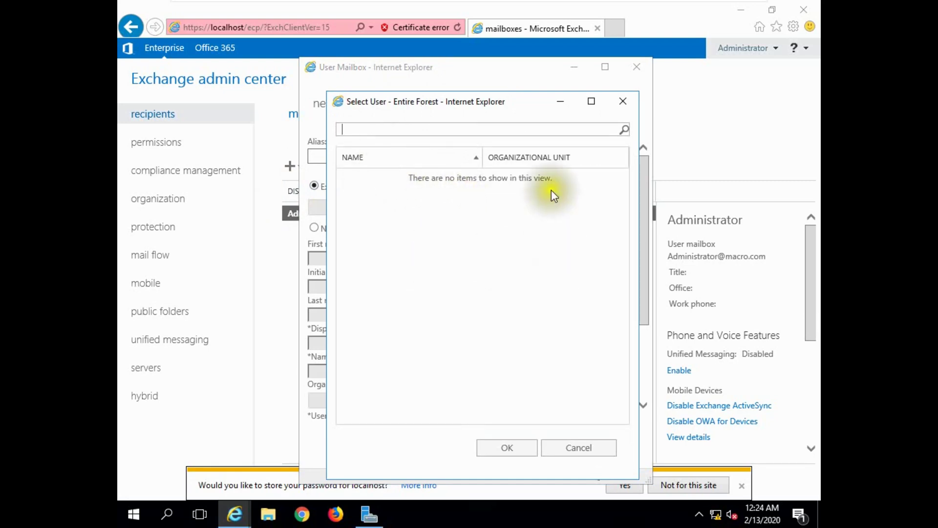
click(540, 159)
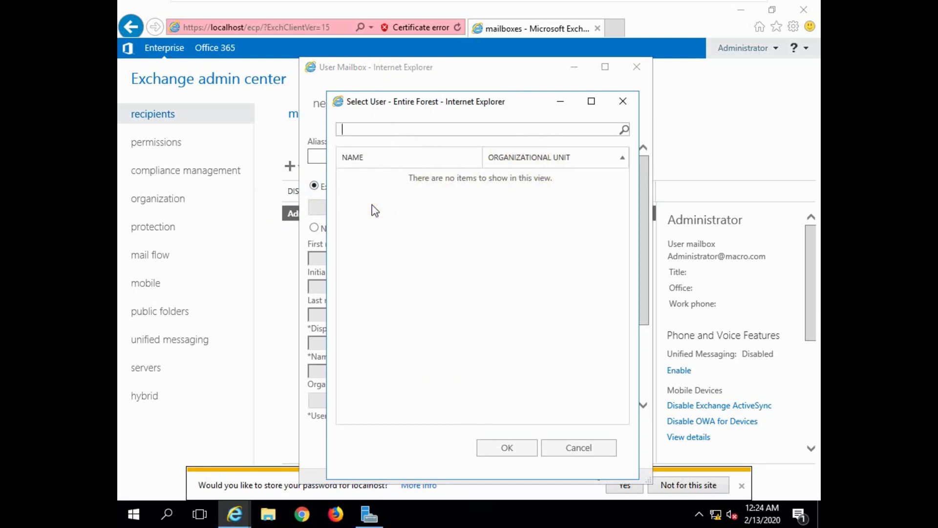
Step: Open Active Directory Users and Computers from Server Manager's Tools menu
click(369, 514)
click(718, 38)
click(683, 115)
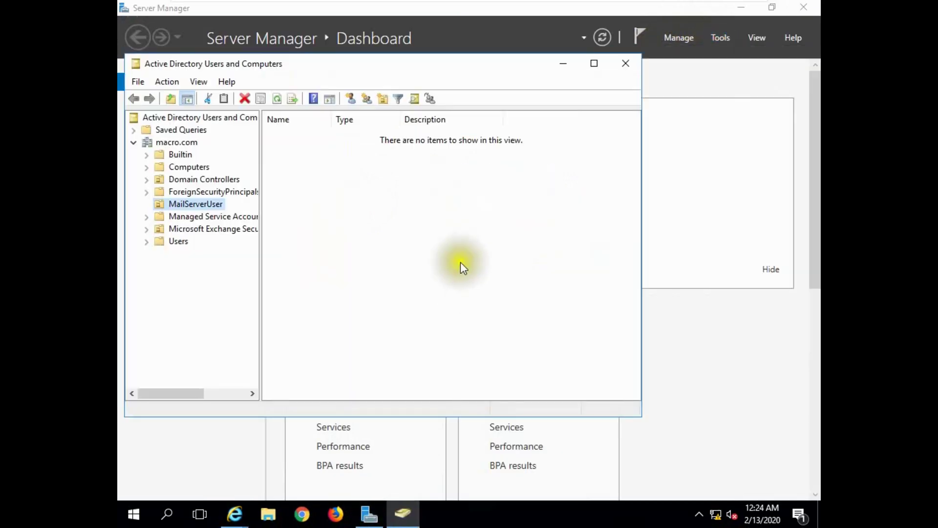
Step: In macro.com/Users, start a new user 'jame' with logon name 'jame'
click(187, 242)
scroll(433, 304, down, 4)
scroll(433, 306, up, 5)
click(351, 100)
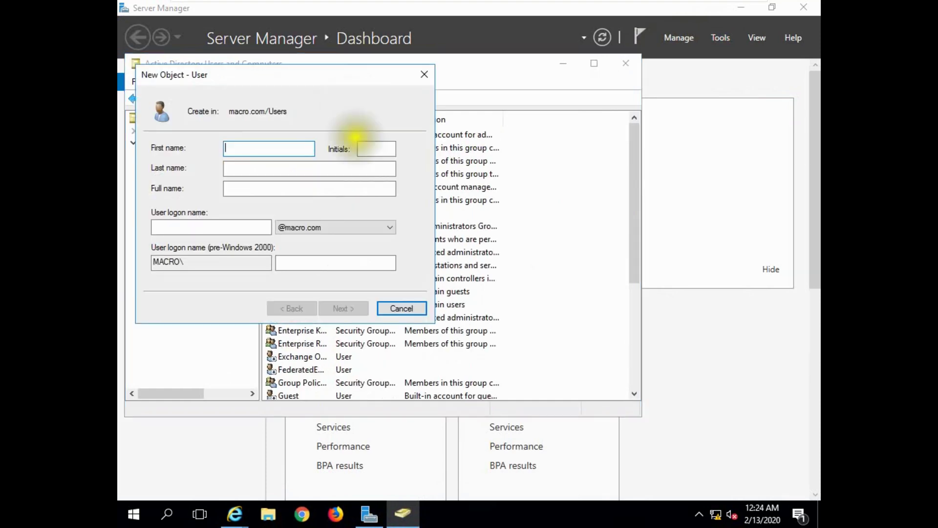
text(james)
click(247, 228)
text(jame)
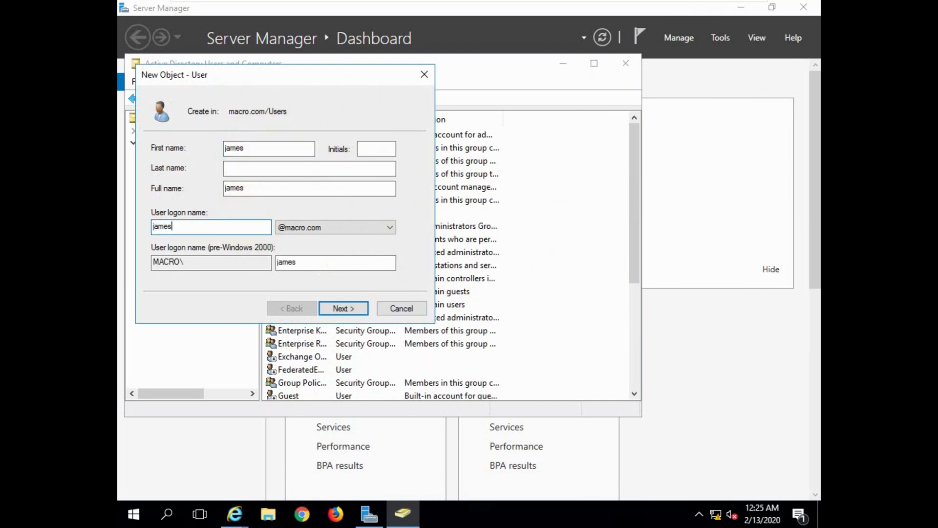
click(332, 309)
Step: Give jame a never-expiring password with no forced change, and finish the account
click(177, 193)
click(178, 226)
click(283, 148)
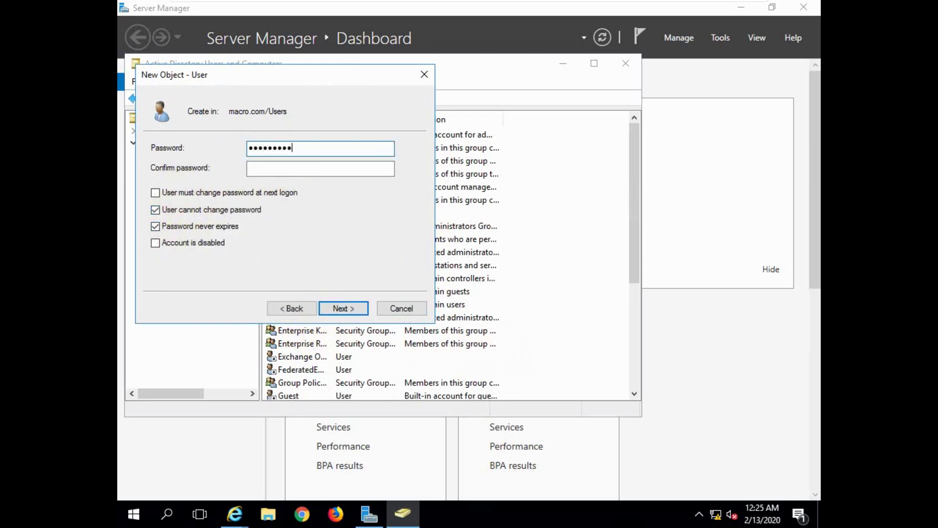
click(320, 169)
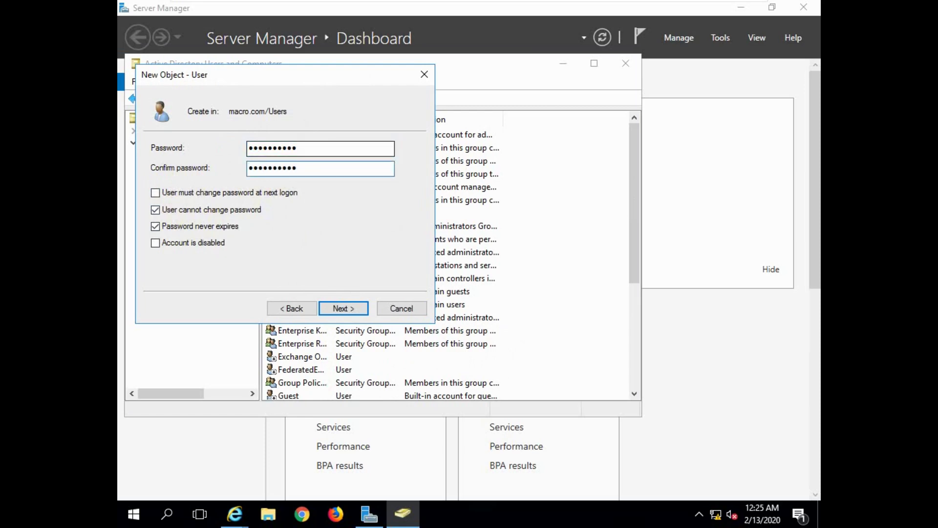
click(342, 308)
click(343, 308)
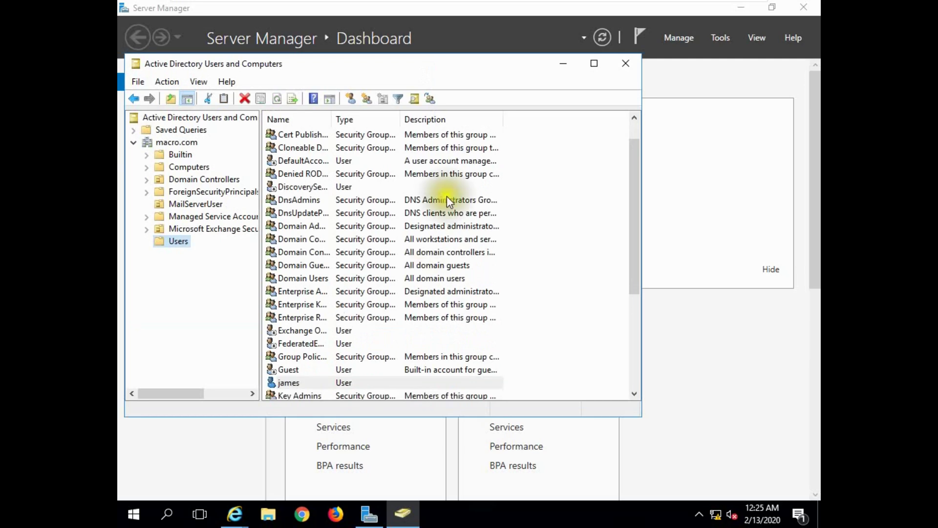
Step: Start another new user named 'bond' with logon name 'bond'
click(351, 98)
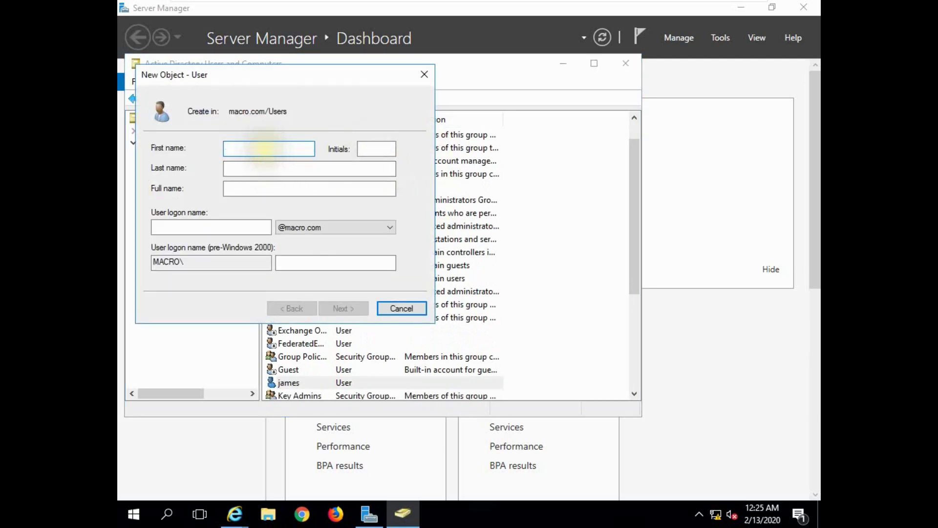
text(bond)
click(161, 227)
text(bond)
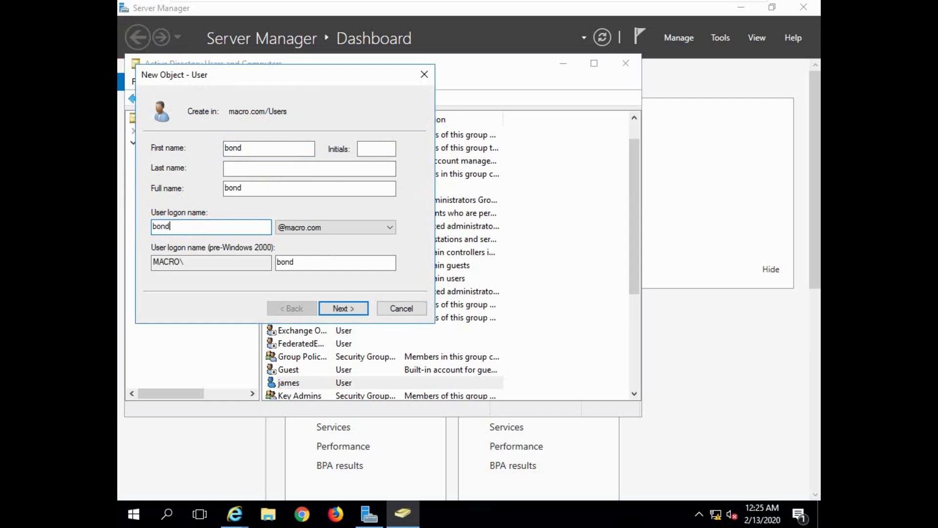
click(320, 301)
Step: Give bond a password that cannot be changed and never expires, then finish the account
click(190, 193)
click(191, 210)
click(191, 229)
click(272, 148)
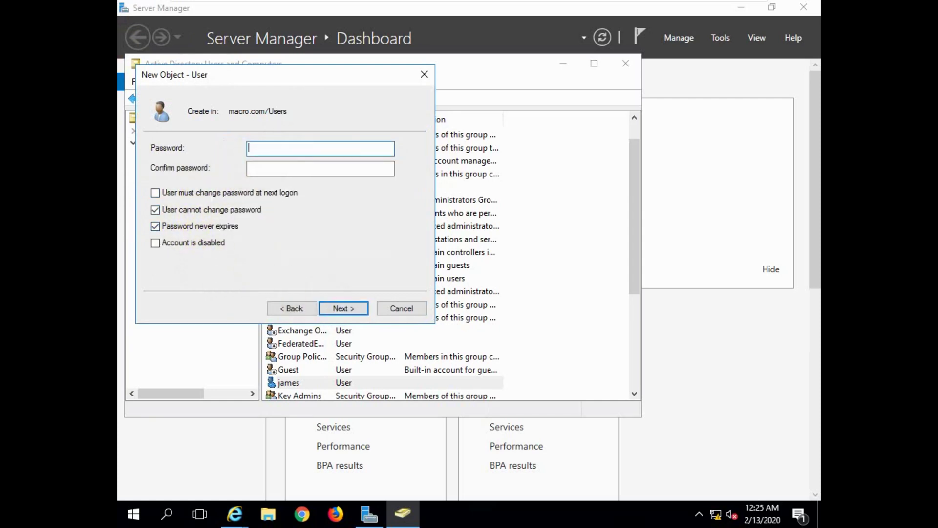
key(Tab)
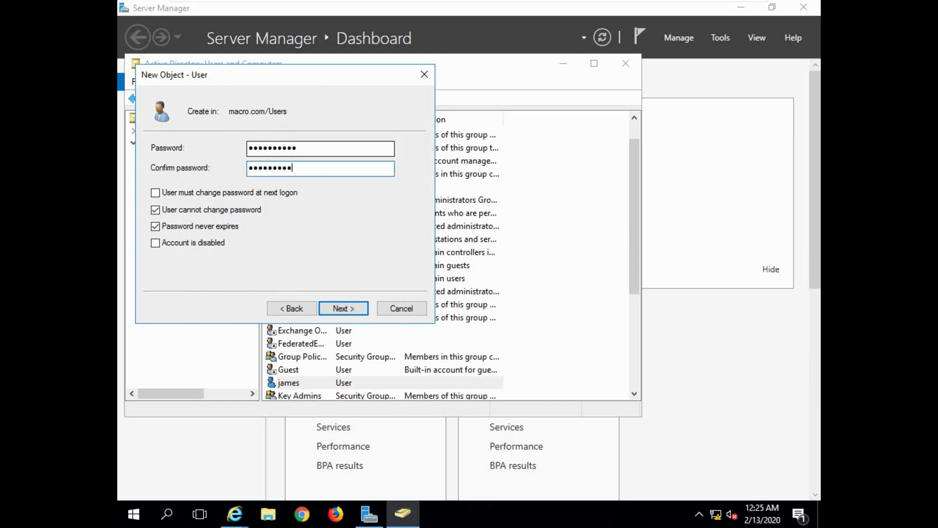
key(Return)
click(342, 308)
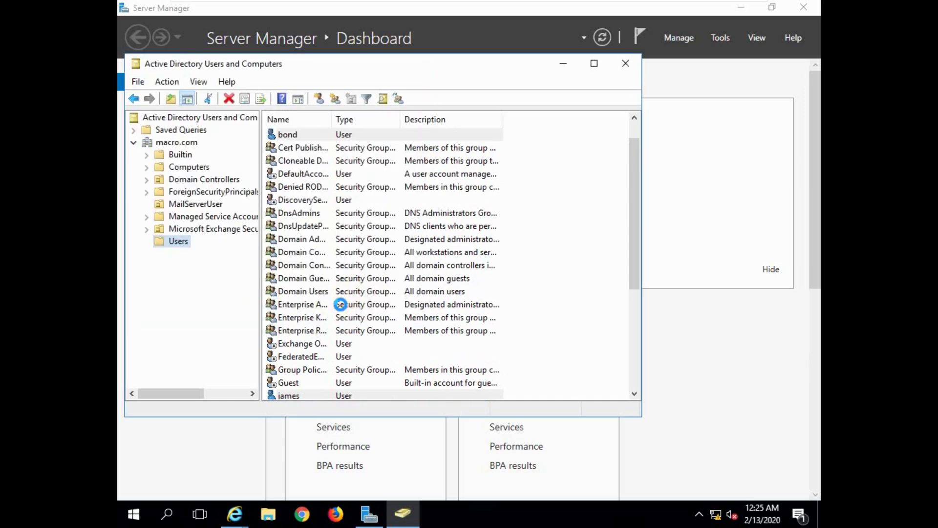
Step: Create a user mailbox for the existing user bond and save it
click(564, 63)
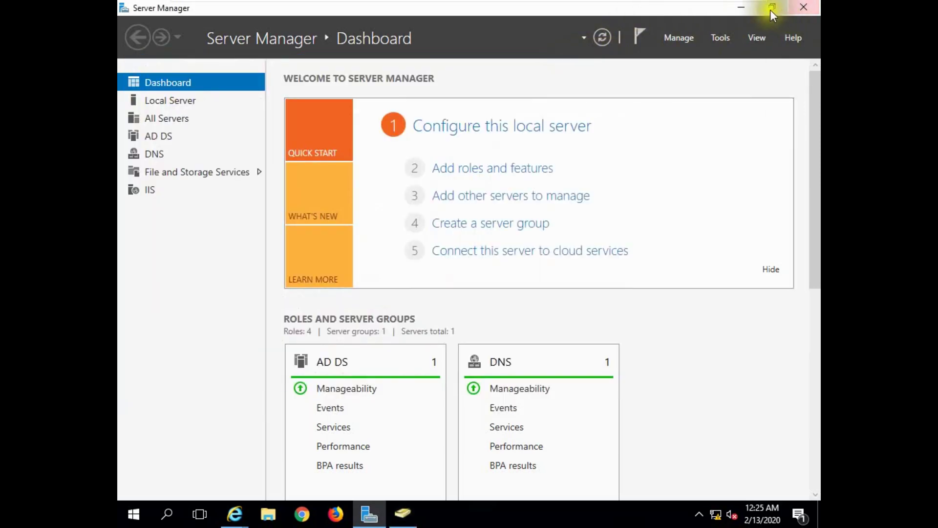
click(742, 7)
click(443, 159)
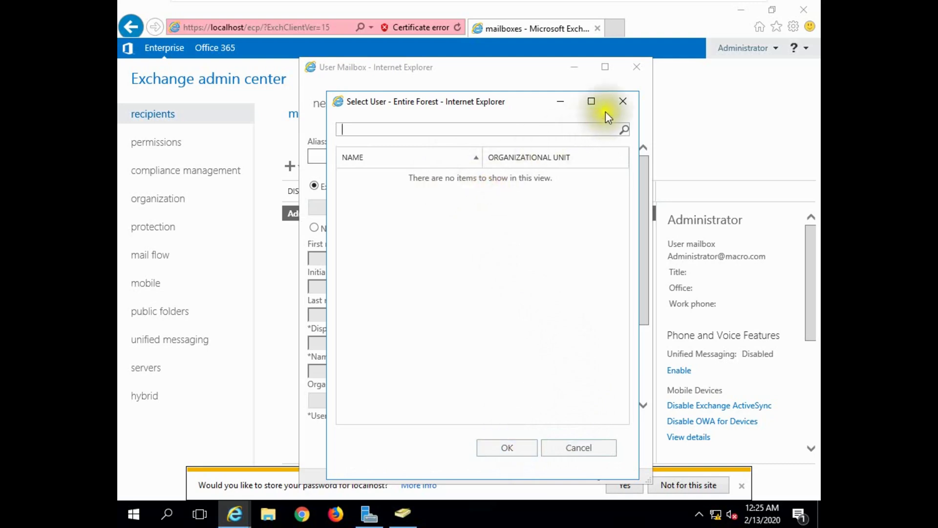
click(623, 101)
click(446, 213)
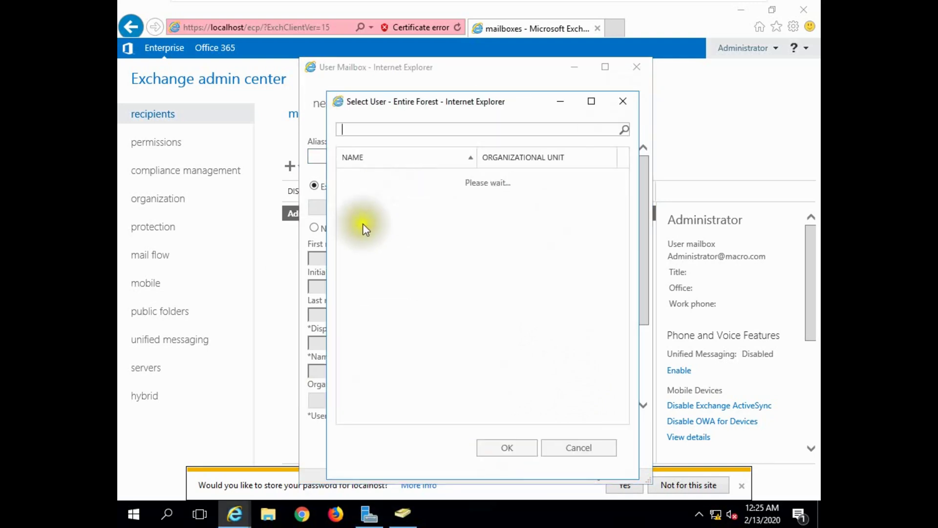
click(504, 446)
click(543, 438)
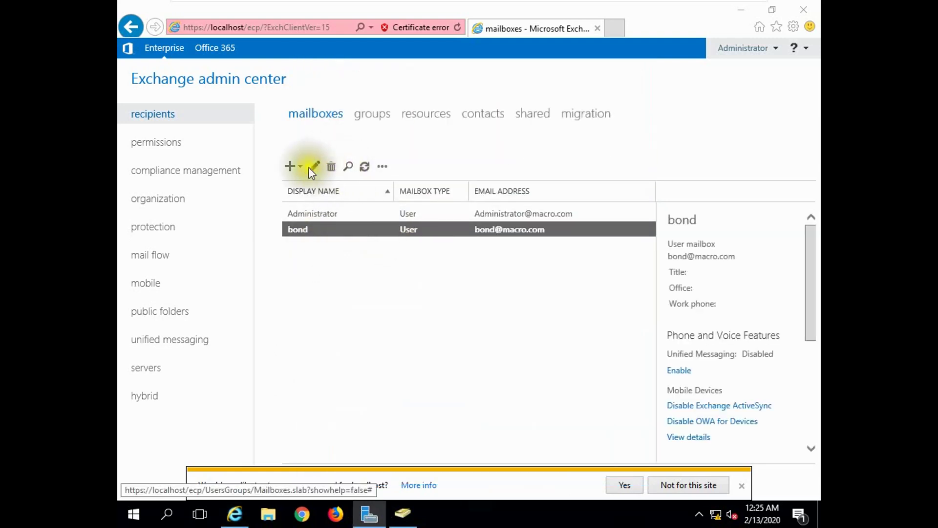
Step: Create a user mailbox for the existing user james and save it
click(292, 167)
click(333, 193)
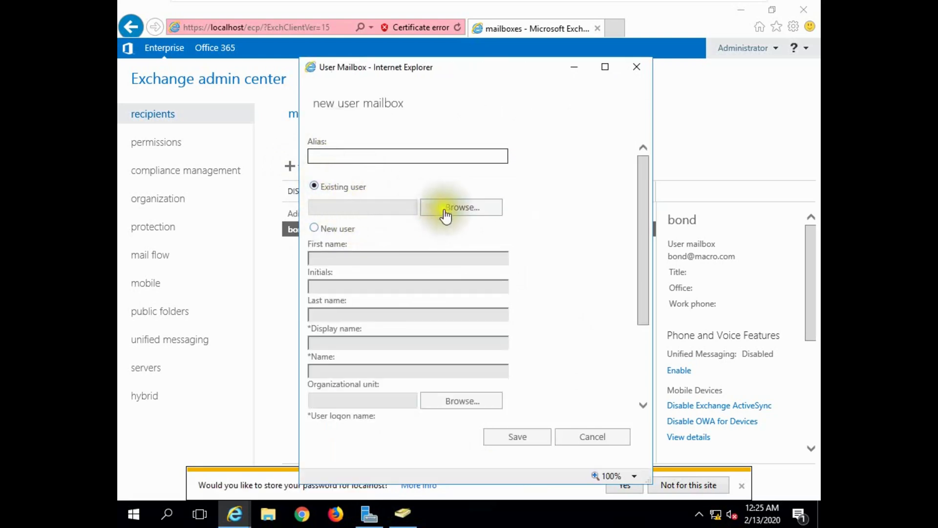
click(446, 206)
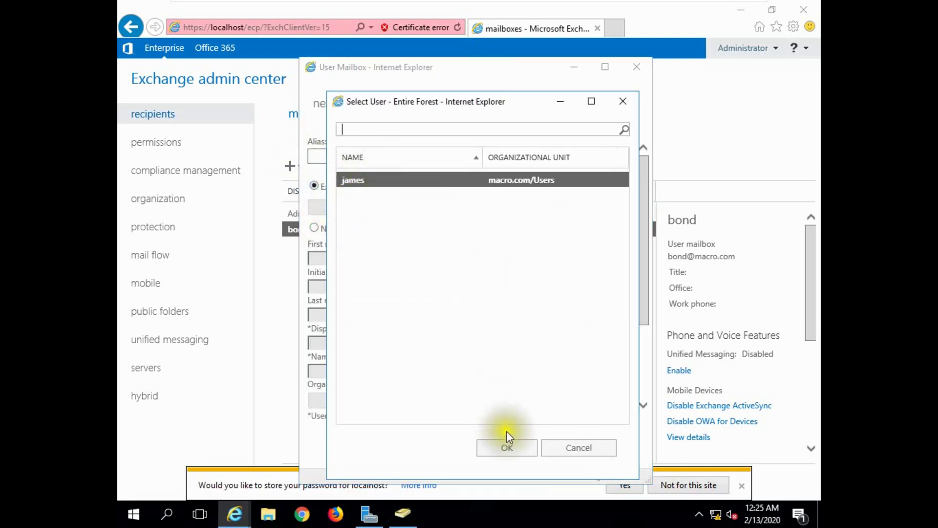
click(508, 442)
click(530, 440)
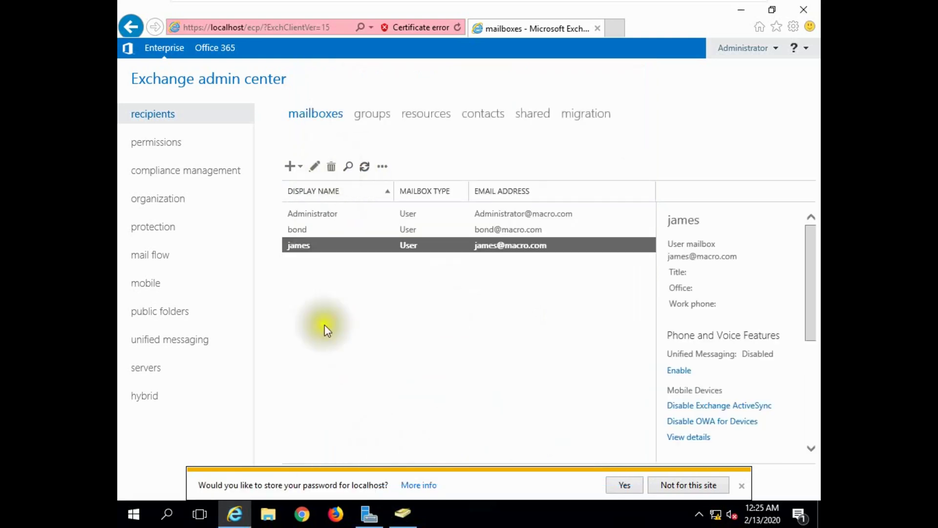
Step: Close the store-password notification and start Google Chrome from the taskbar
click(742, 485)
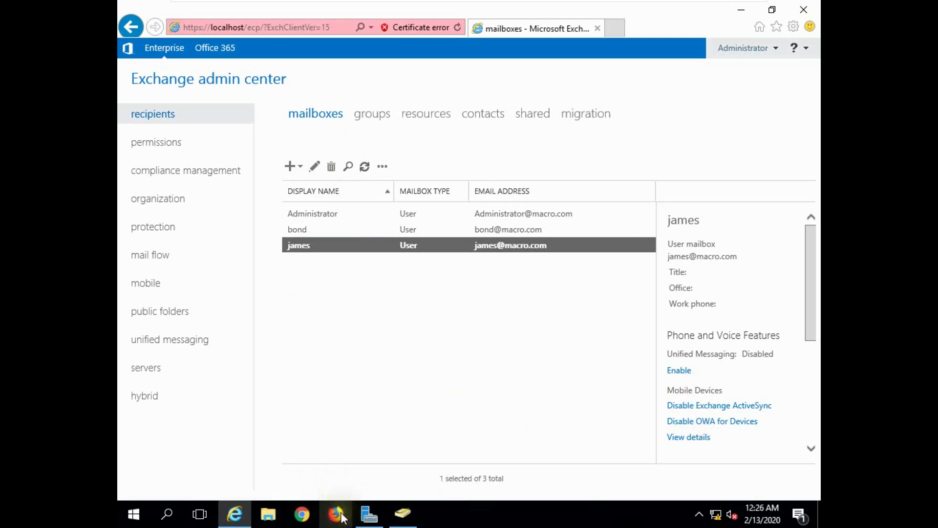
click(303, 514)
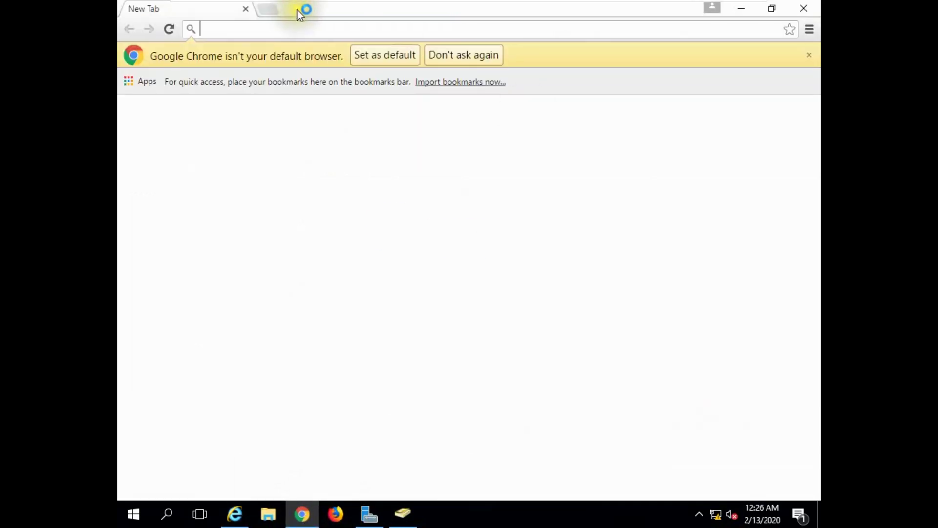
text(https://localhost/owa)
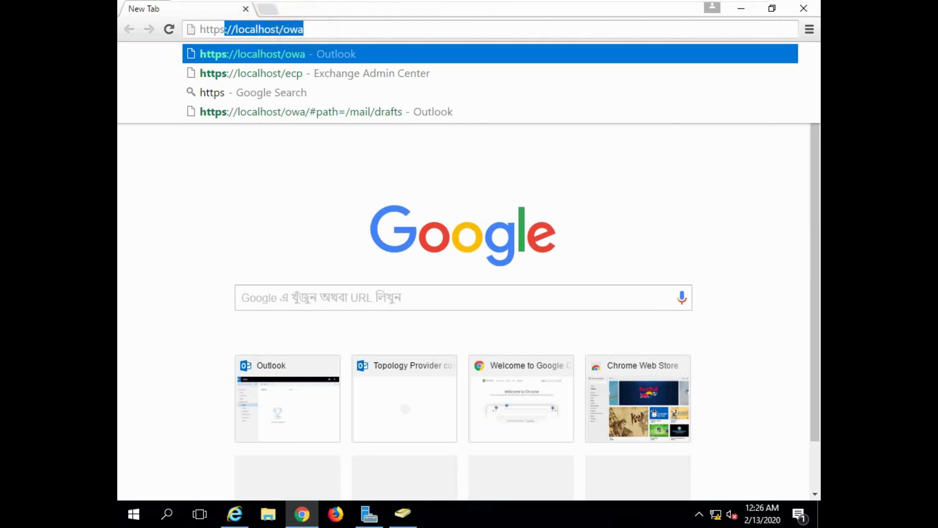
key(Right)
key(Return)
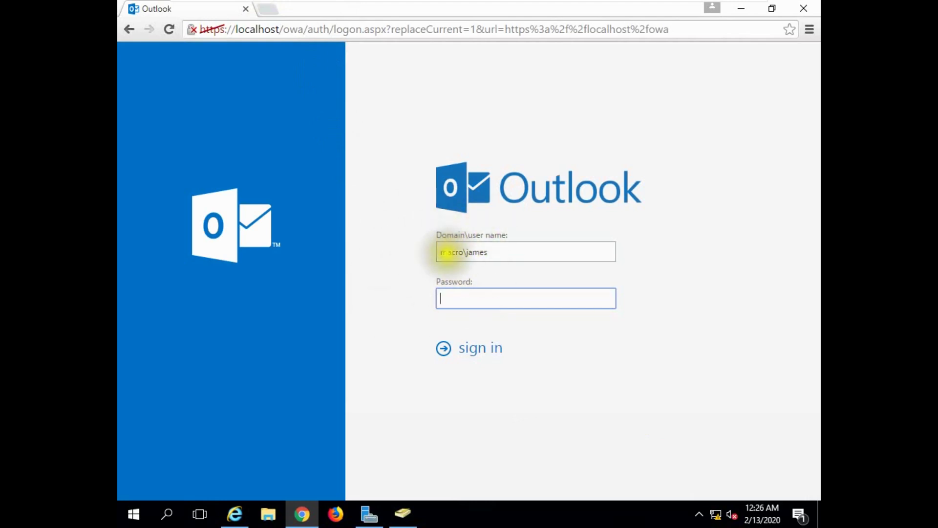
Step: Enter james's password and submit the sign-in, retrying when it fails
click(473, 298)
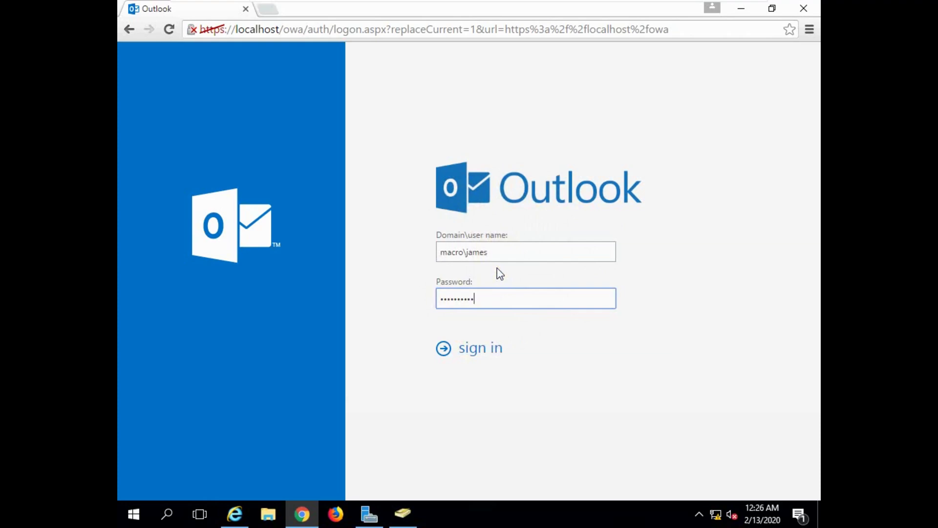
click(488, 348)
key(Return)
click(490, 344)
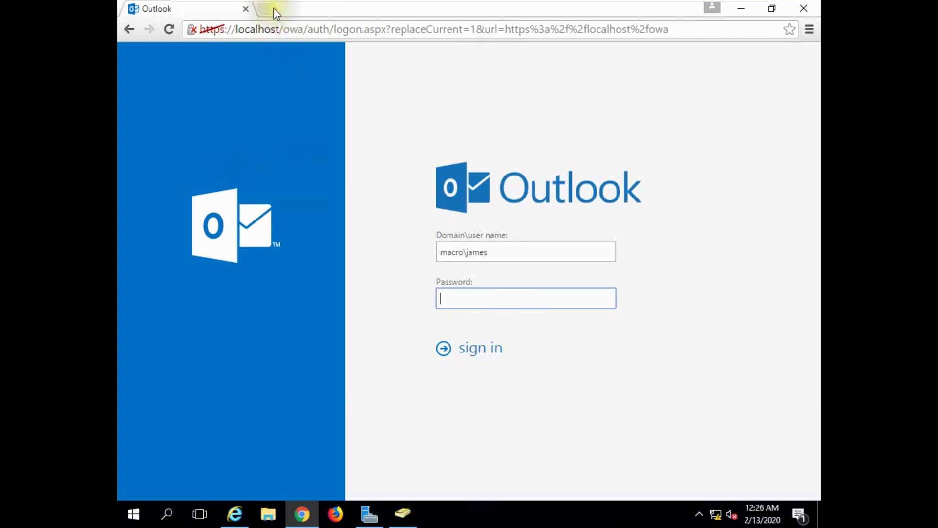
Step: Change the username to bond, attempt the sign-in, then close Chrome
double_click(476, 252)
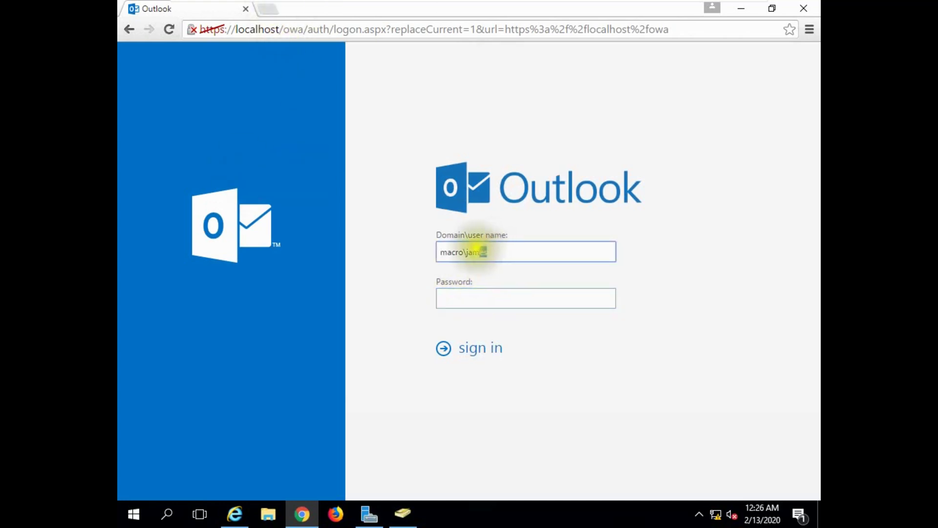
text(bond)
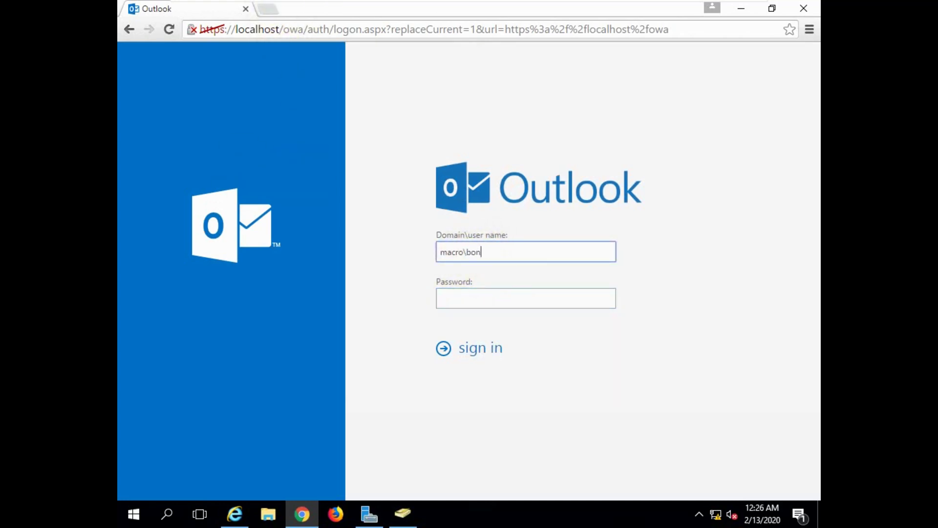
click(458, 295)
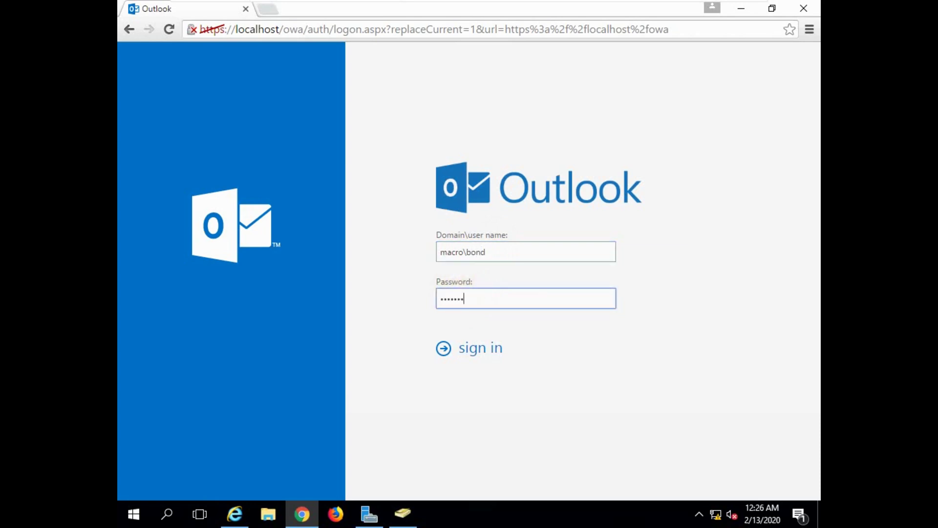
click(445, 350)
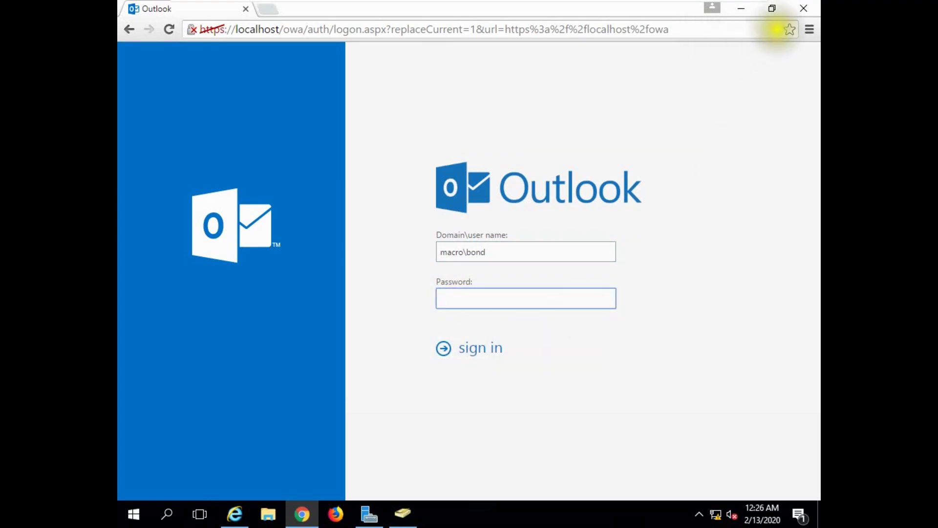
click(803, 8)
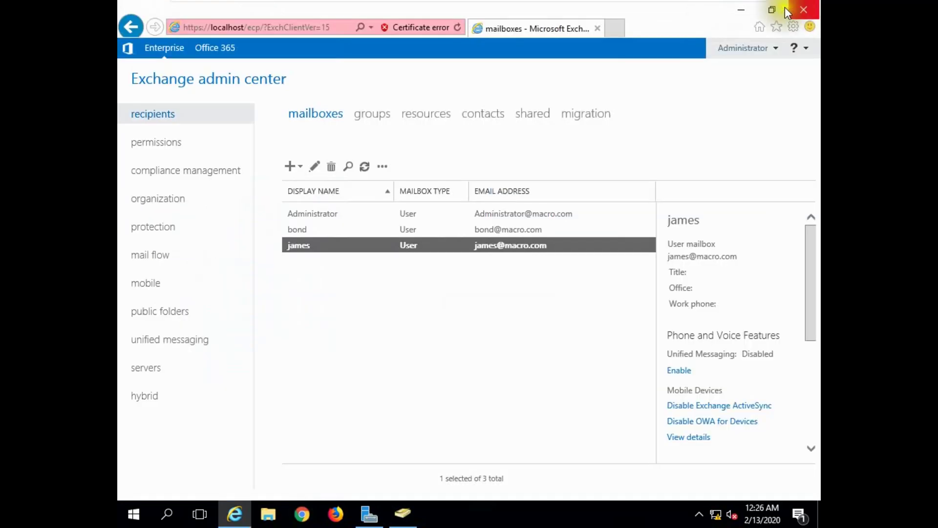
click(302, 514)
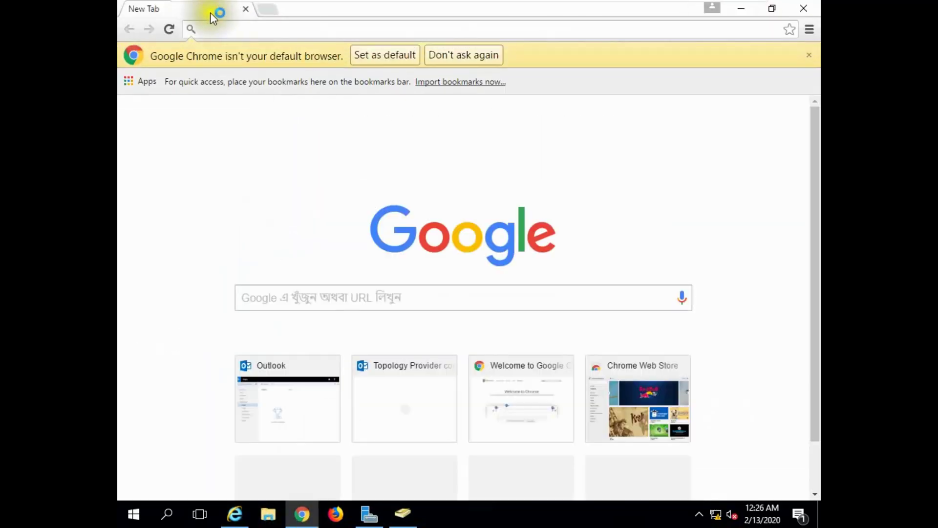
text(https://localhost/owa)
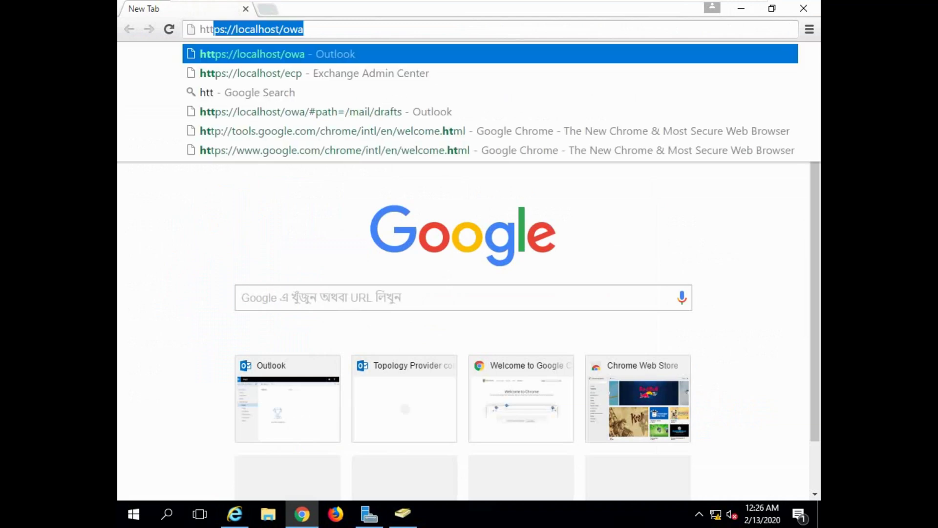
click(304, 29)
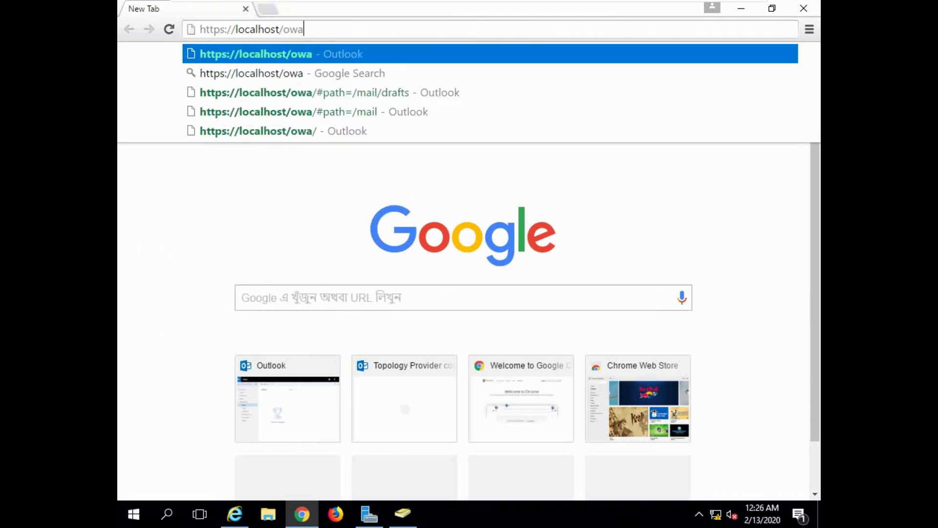
key(Return)
click(478, 285)
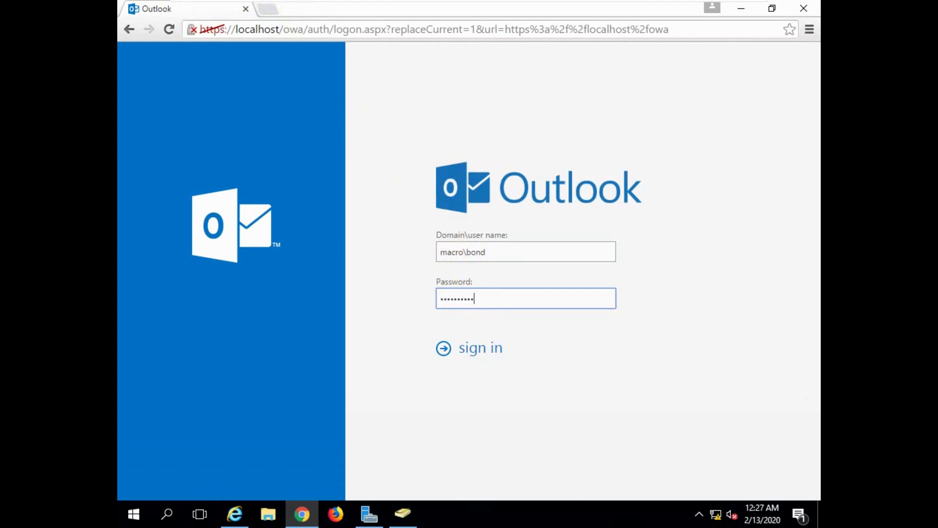
click(480, 348)
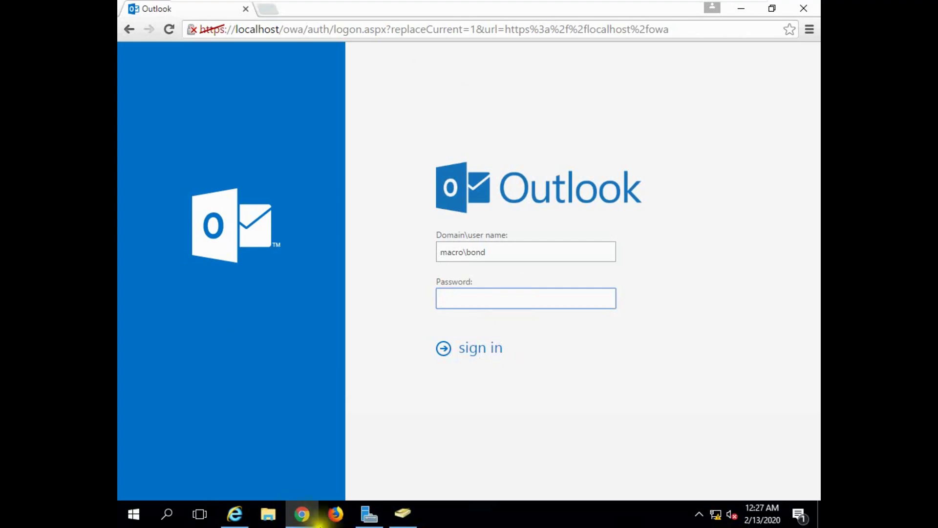
Step: Refresh the Exchange Admin Center mailbox list, retry the sign-in, then close Chrome and launch Firefox
click(235, 514)
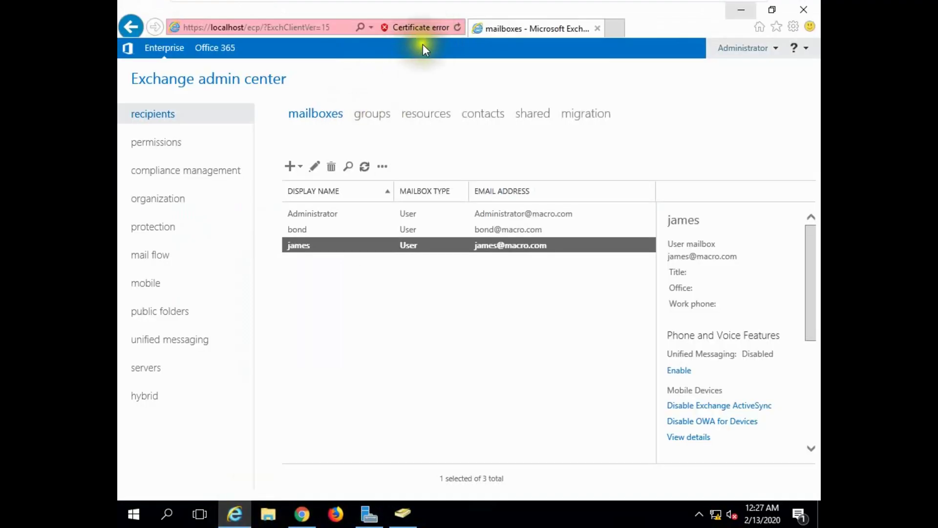
click(365, 167)
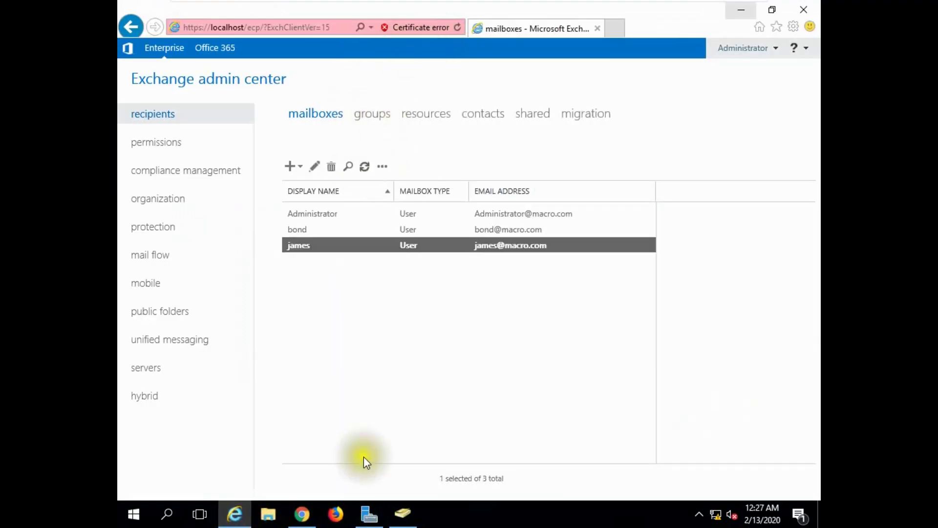
click(302, 514)
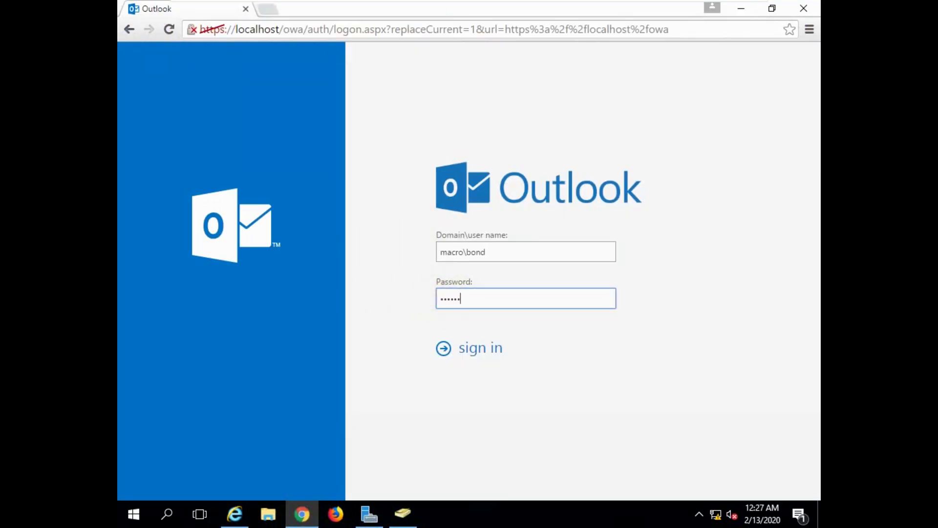
click(469, 349)
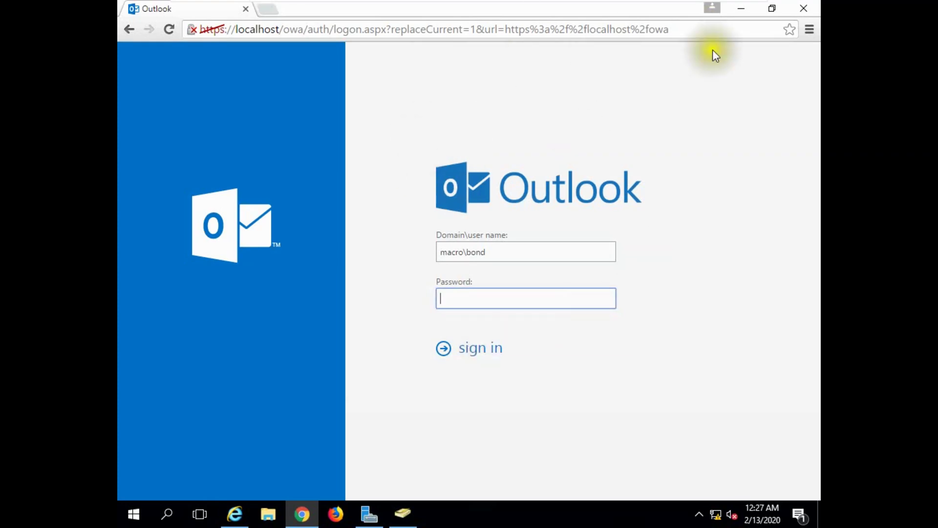
click(804, 8)
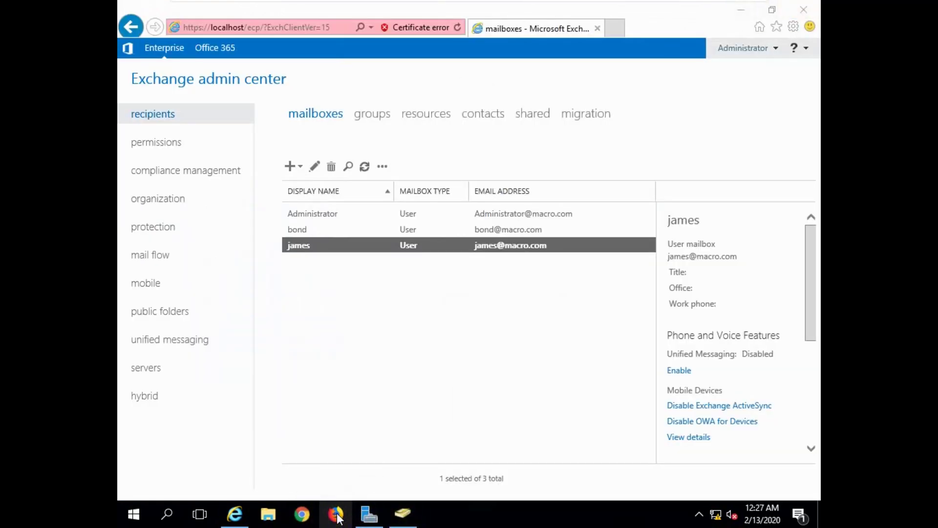
click(336, 514)
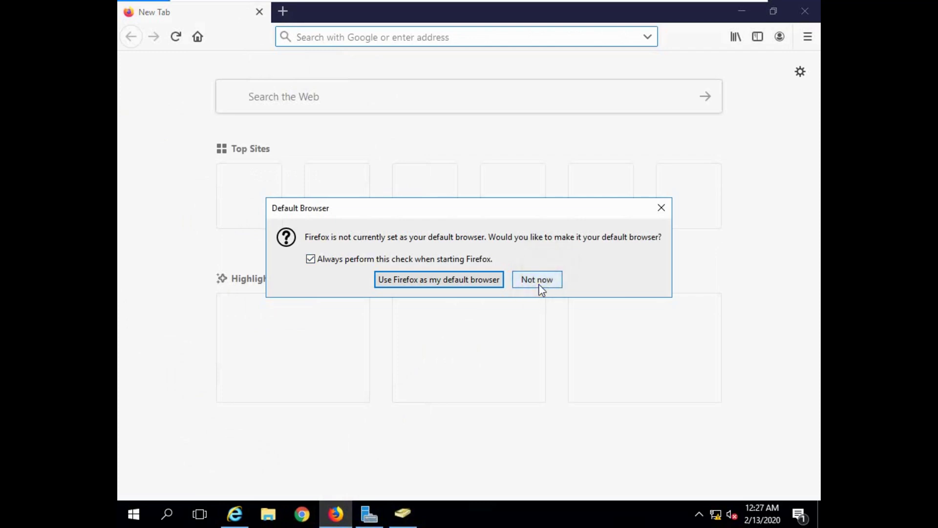
Step: In Firefox, skip the default-browser prompt, open localhost Outlook from Top Sites and sign in
click(540, 283)
click(239, 197)
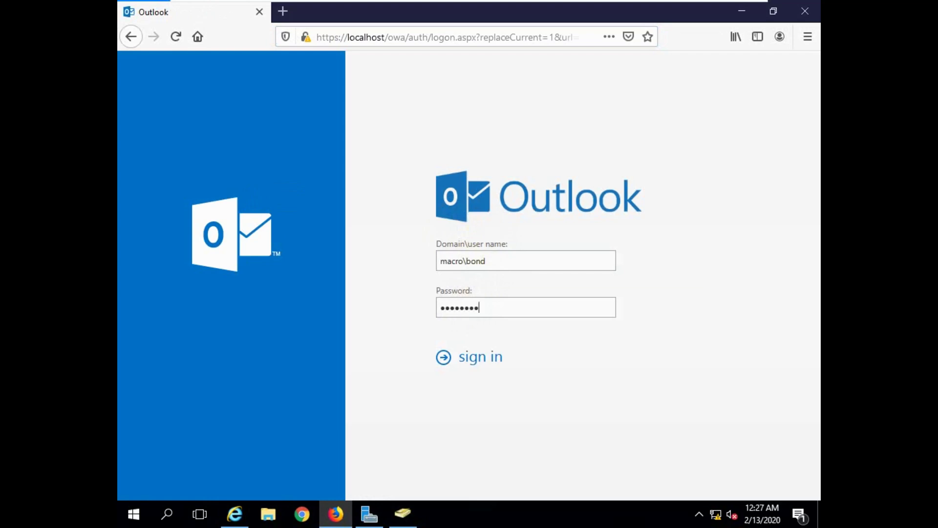
click(495, 364)
Step: Restore the virtual machine to full screen and decline Firefox's offer to save the login
click(469, 157)
mouse_move(670, 3)
click(731, 4)
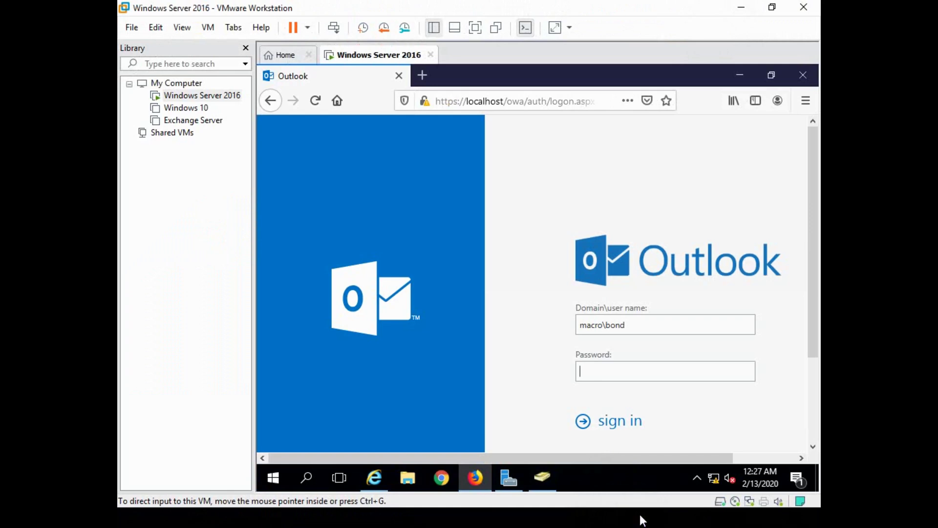
key(super+d)
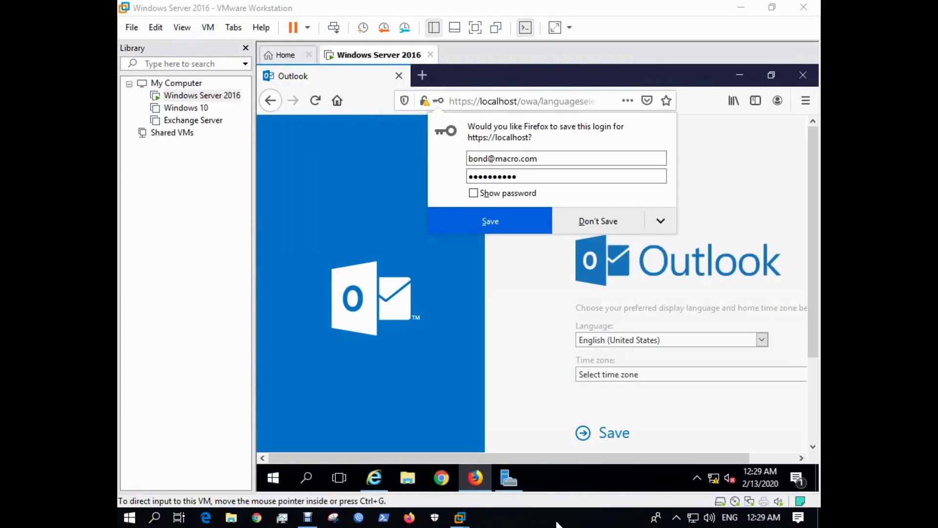
click(474, 28)
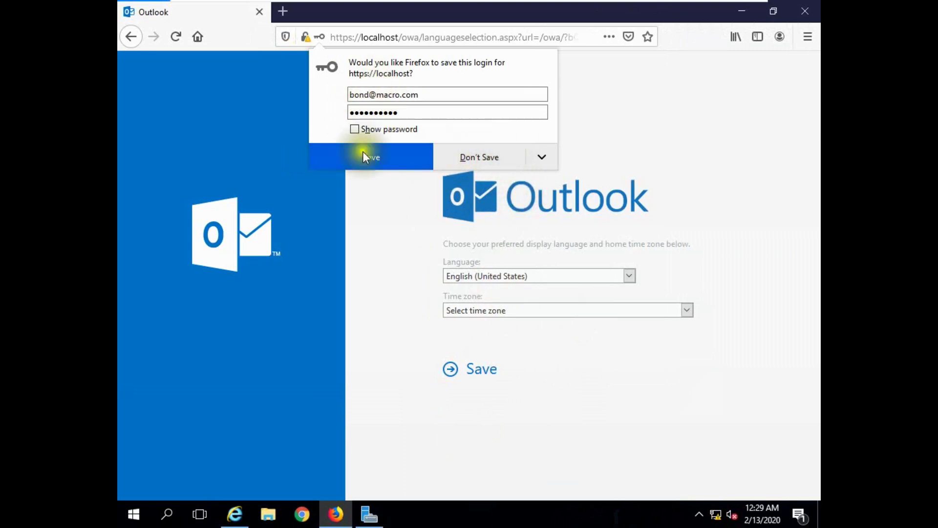
click(464, 158)
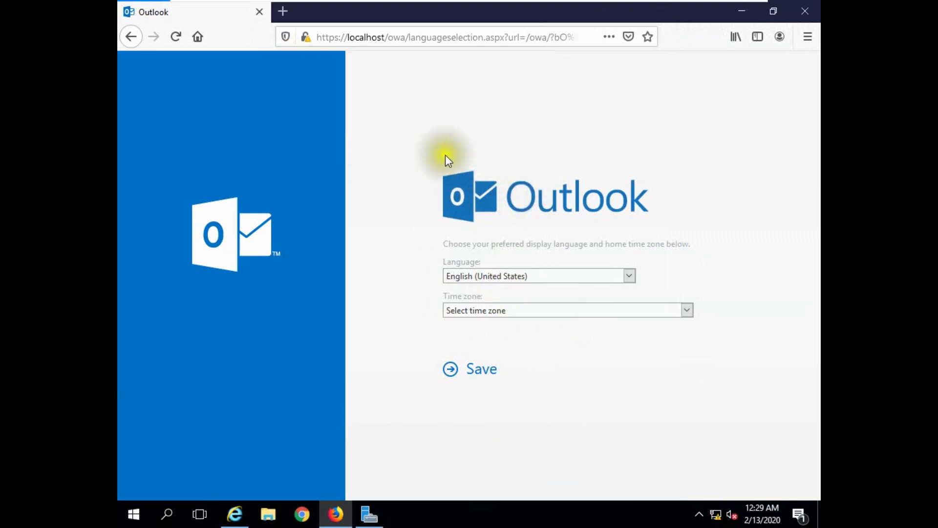
Step: Pick (UTC+06:00) Dhaka as the time zone, save, and check the signed-in account
click(687, 311)
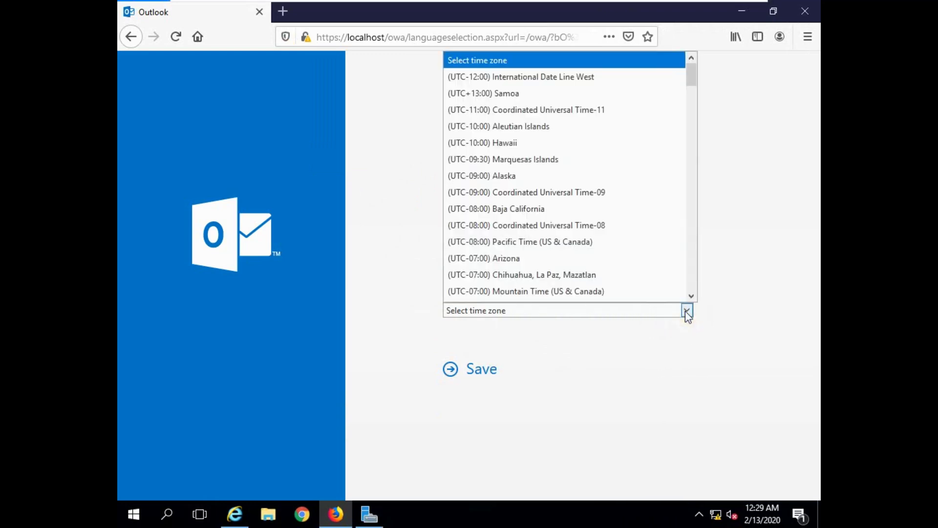
key(Down)
key(Down)
key(Down)
key(Down)
key(Down)
key(Down)
key(Down)
key(Down)
key(Down)
key(Down)
key(Down)
key(Down)
key(Down)
key(Down)
key(Down)
key(Down)
key(Down)
key(Down)
key(Down)
key(Down)
key(Down)
key(Down)
key(Down)
key(Down)
key(Down)
key(Down)
key(Down)
key(Down)
key(Down)
key(Down)
key(Down)
key(Down)
key(Down)
key(Down)
key(Down)
key(Down)
key(Down)
key(Down)
key(Down)
key(Down)
key(Down)
key(Down)
key(Down)
key(Down)
key(Down)
key(Down)
key(Down)
key(Down)
key(Down)
key(Down)
key(Down)
key(Down)
key(Down)
key(Down)
key(Down)
key(Down)
key(Down)
key(Down)
key(Down)
key(Down)
key(Up)
key(Up)
key(Up)
key(Up)
key(Up)
key(Up)
key(Up)
key(Up)
key(Up)
key(Up)
key(Up)
key(Up)
key(Up)
key(Up)
key(Up)
key(Up)
key(Up)
key(Up)
key(Up)
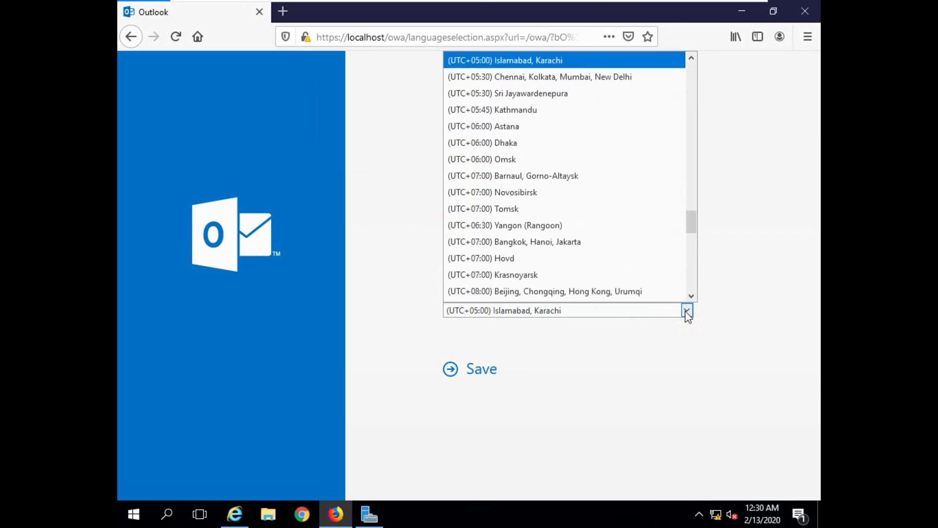
key(Down)
key(Down)
key(Down)
key(Down)
key(Down)
key(Down)
key(Up)
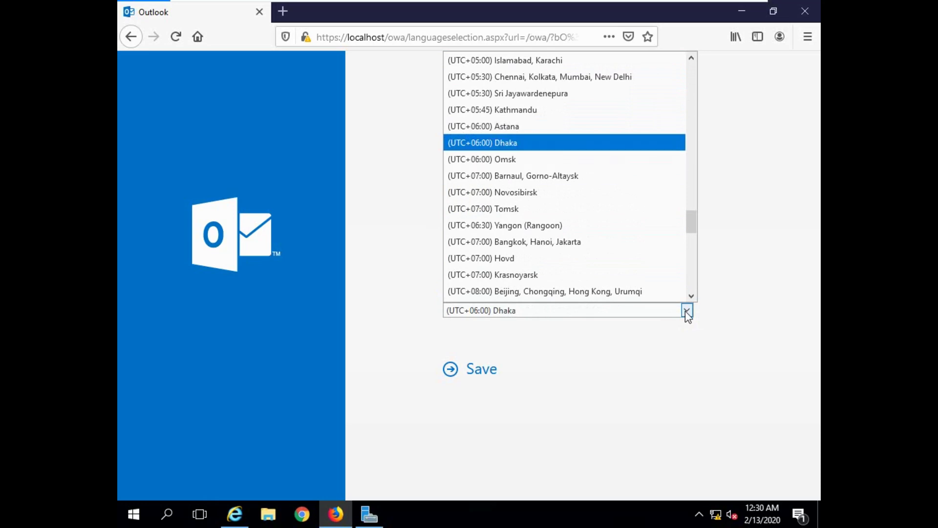
key(Return)
click(483, 369)
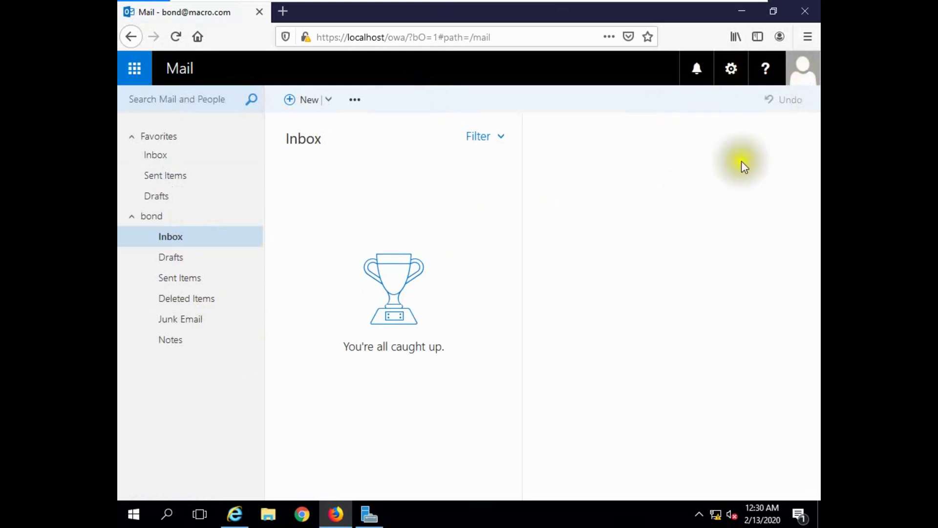
click(797, 78)
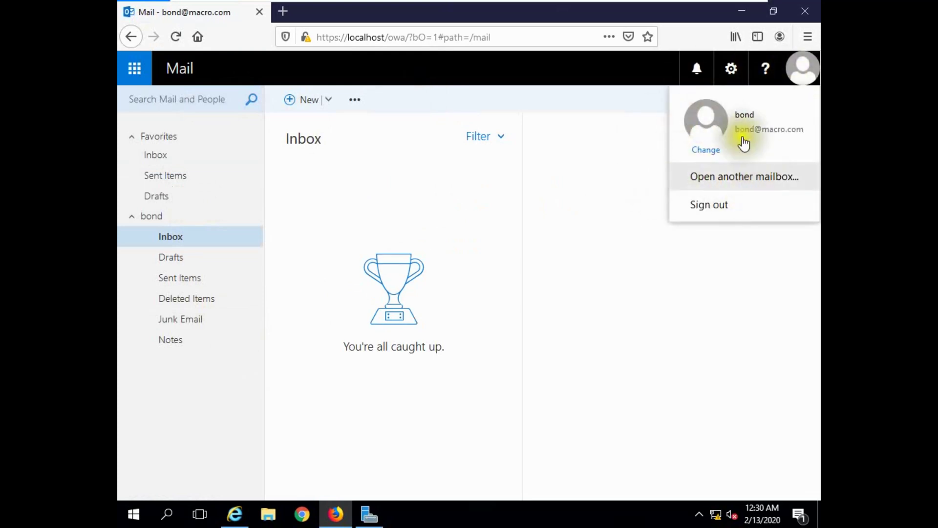
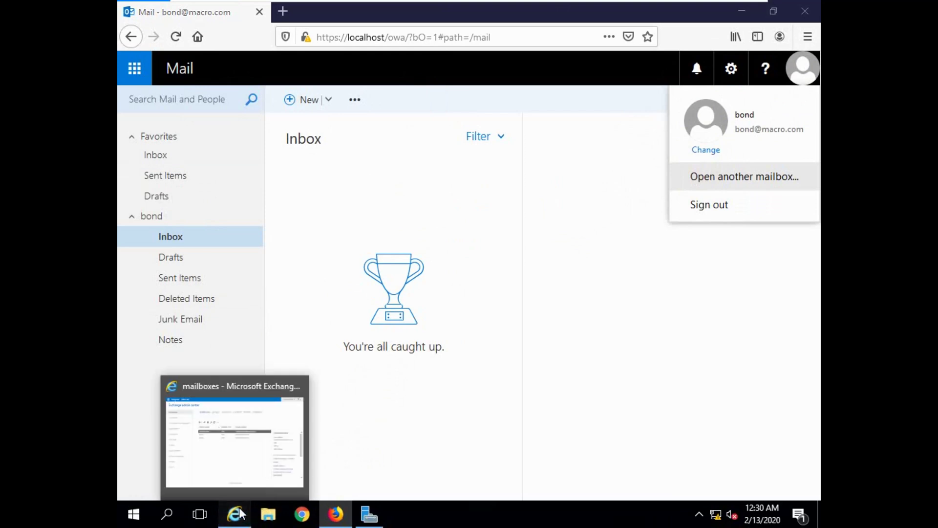
click(620, 28)
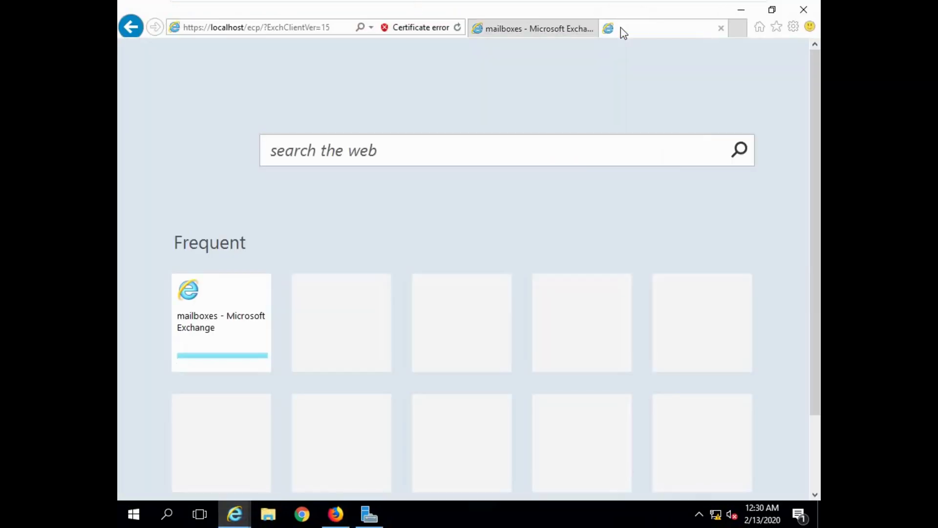
text(h)
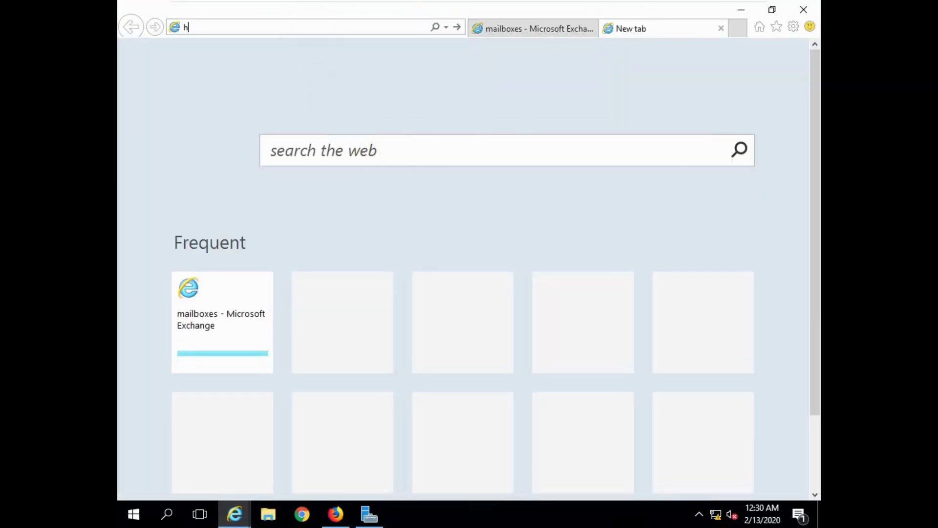
text(ttps://localhost/)
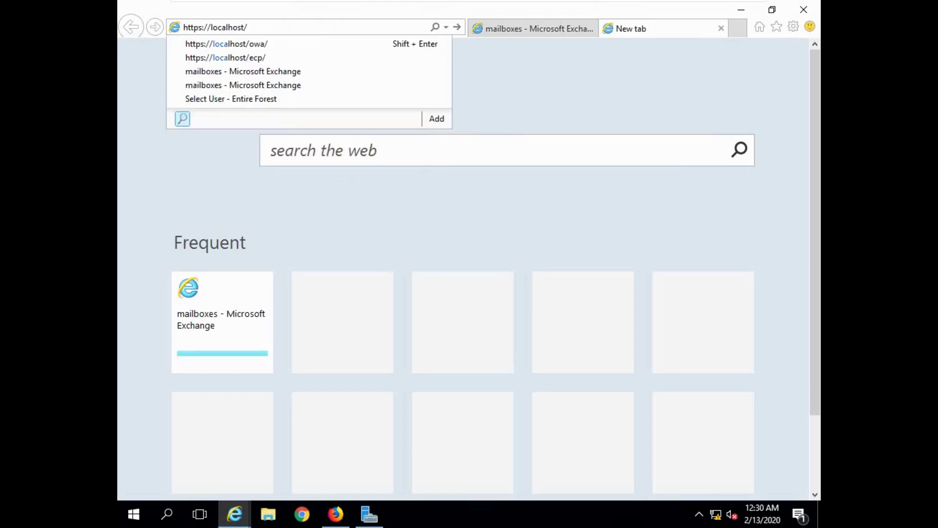
text(owa)
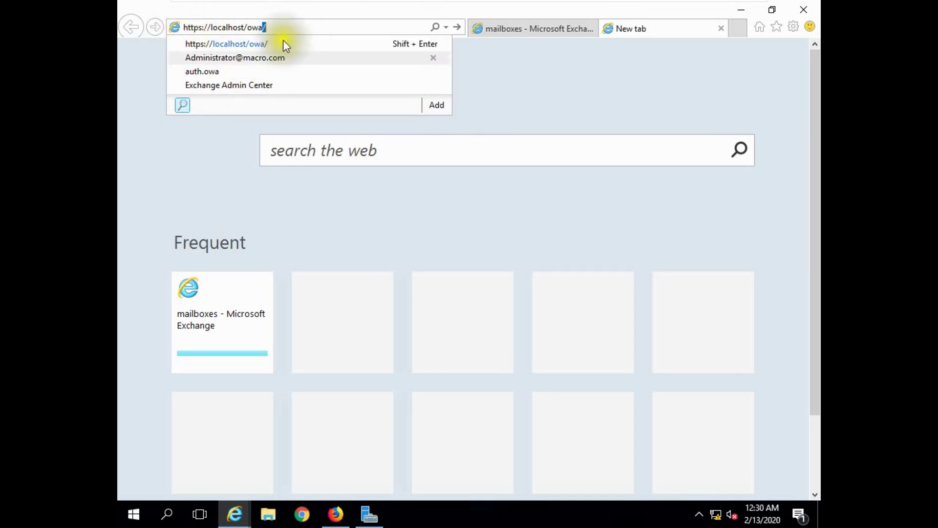
text(/)
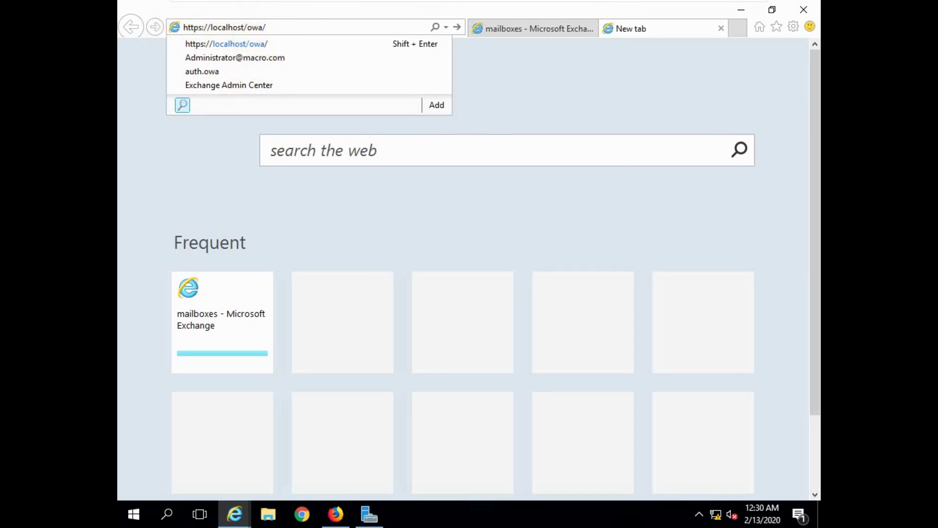
key(Return)
click(258, 219)
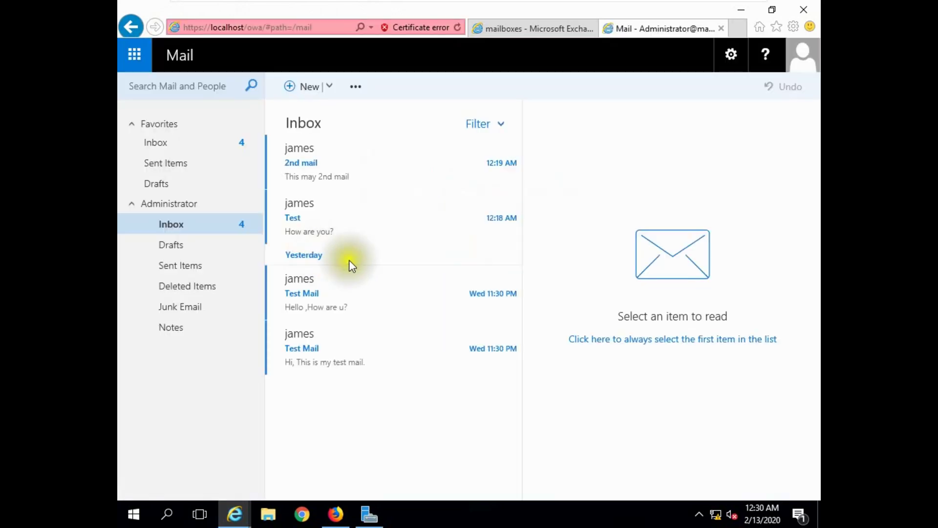
Step: Sign out of the administrator's mailbox, attempt sign-in as another user, then close Internet Explorer
click(797, 67)
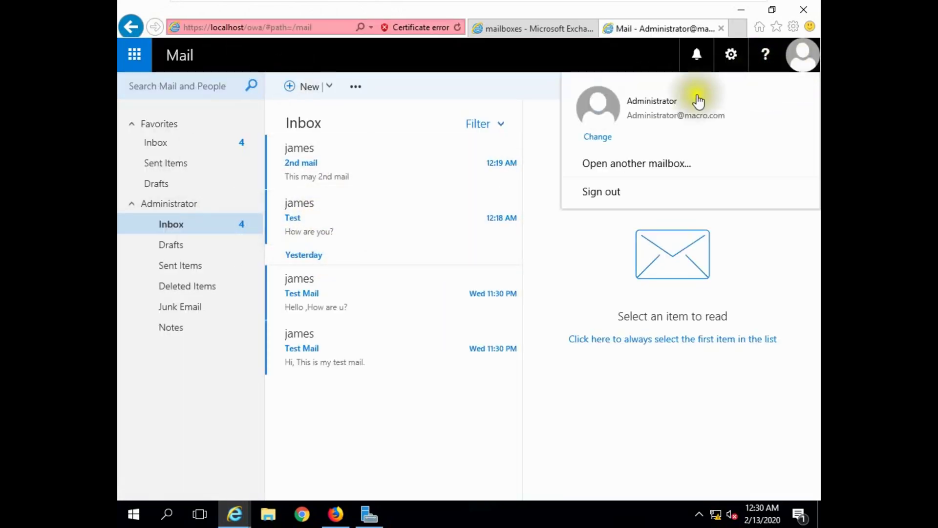
click(591, 192)
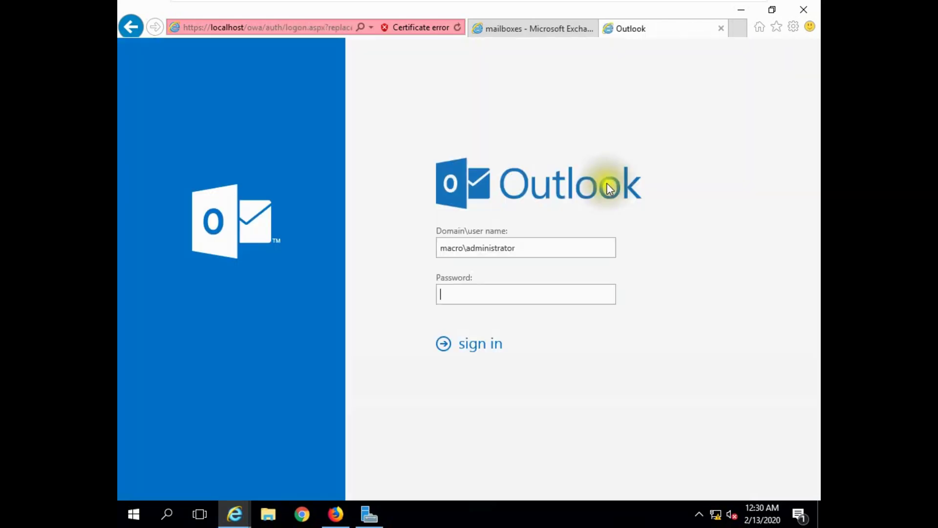
drag(525, 247, 467, 247)
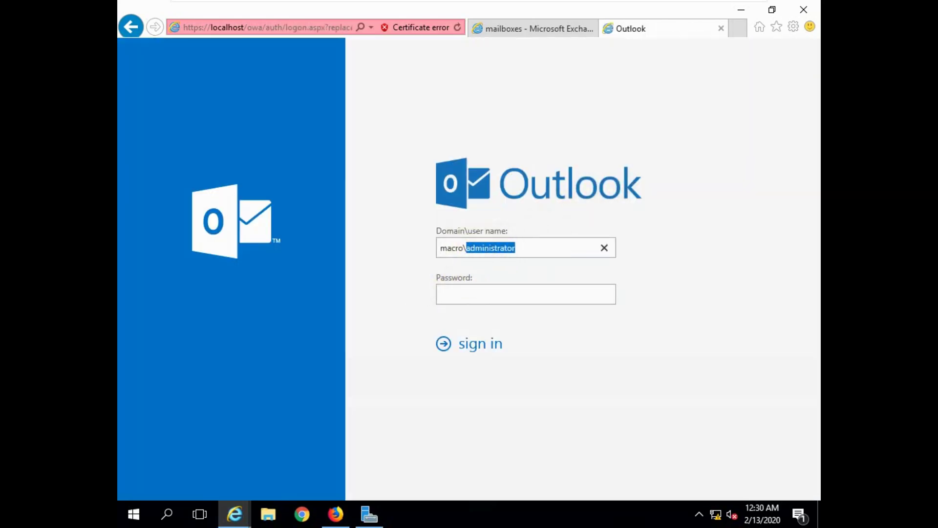
click(464, 287)
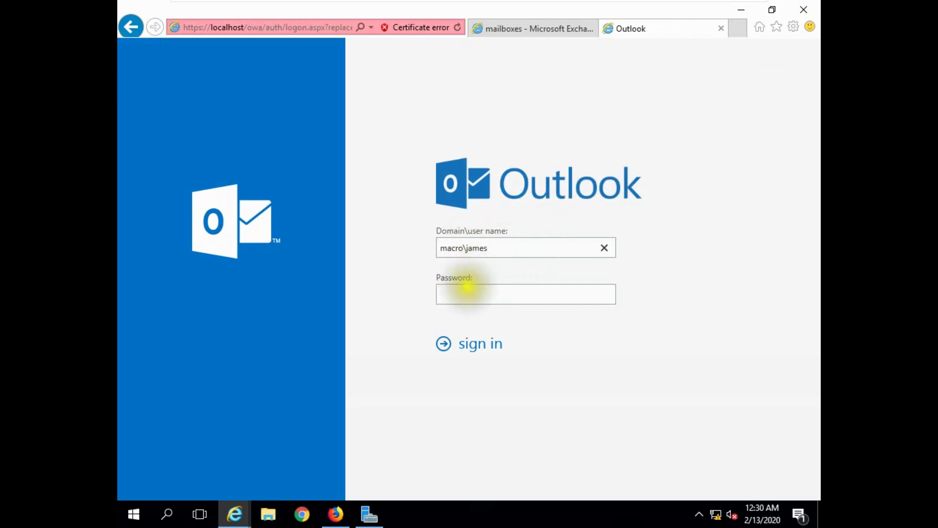
text(P)
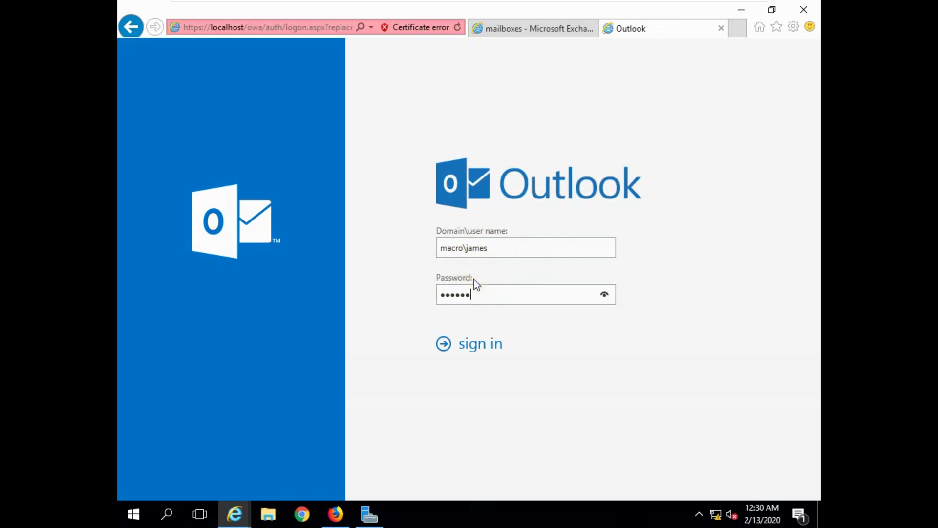
click(490, 346)
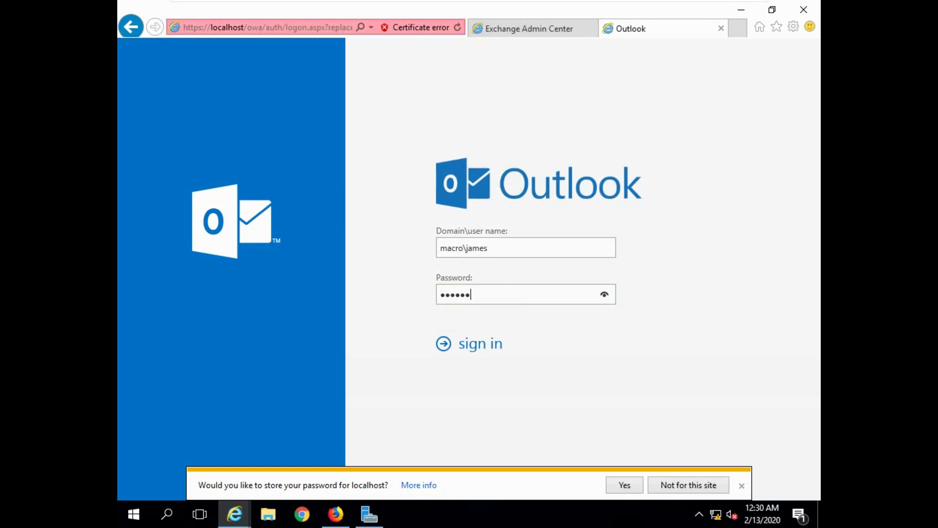
click(466, 348)
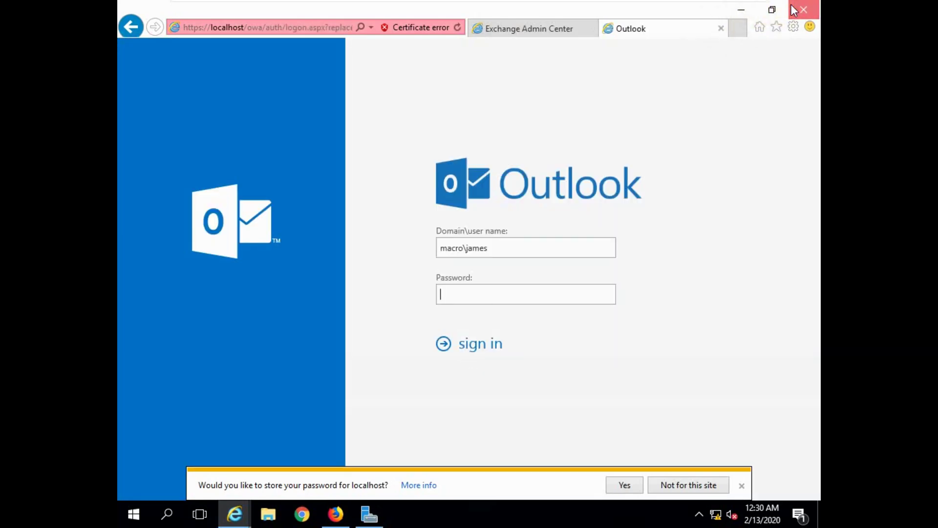
click(794, 10)
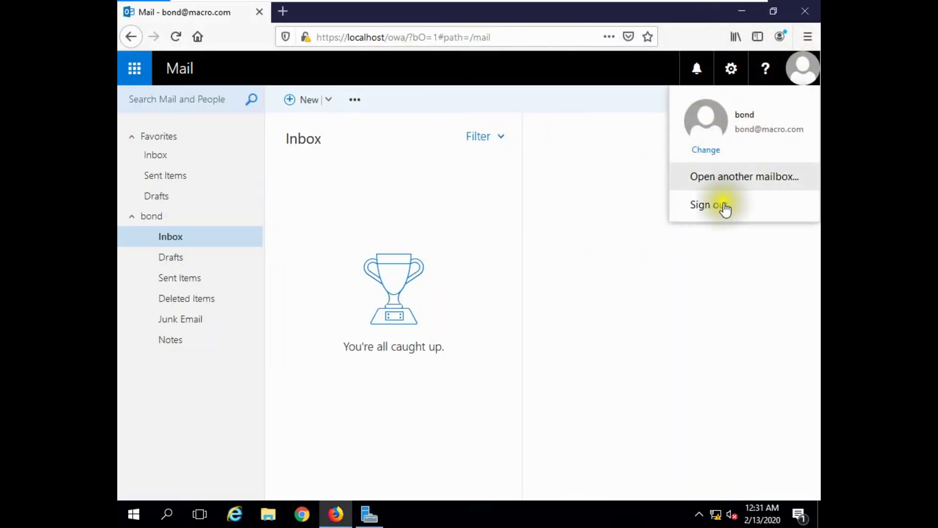
click(302, 514)
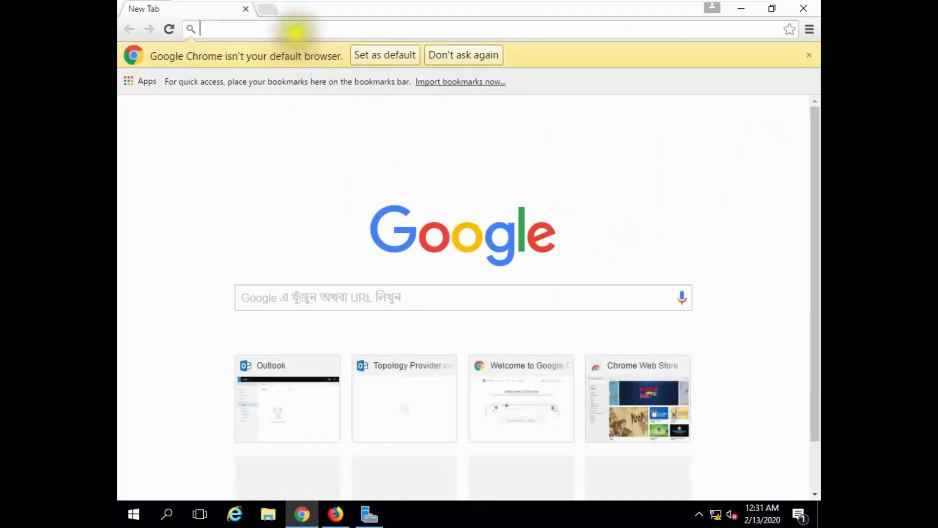
text(https://localhost/owa)
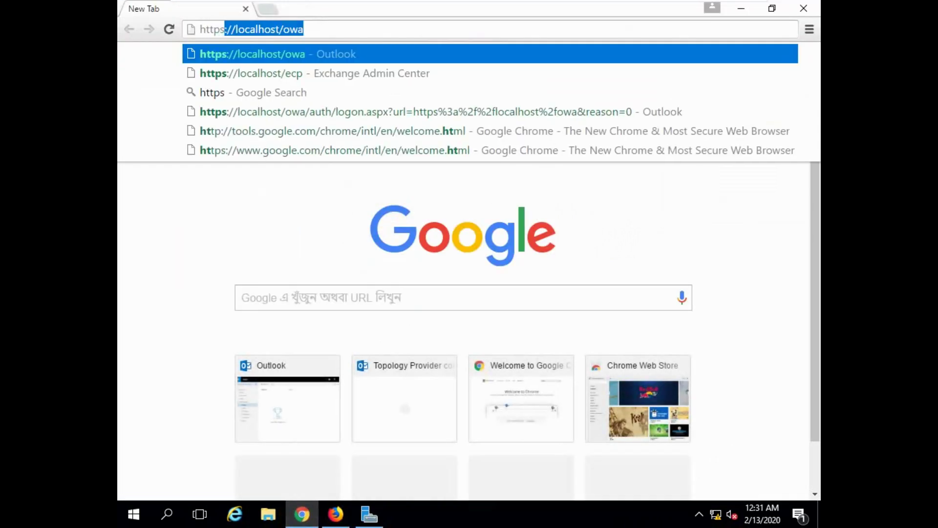
key(Return)
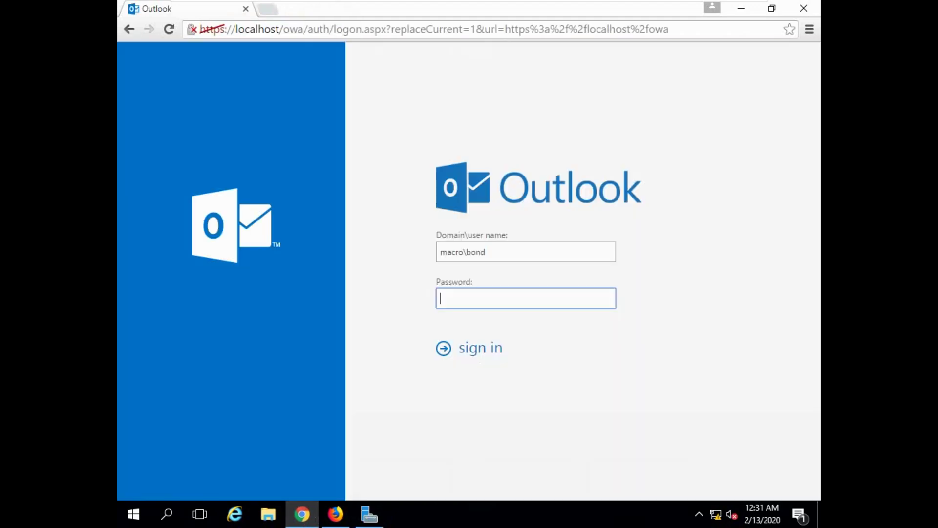
triple_click(485, 252)
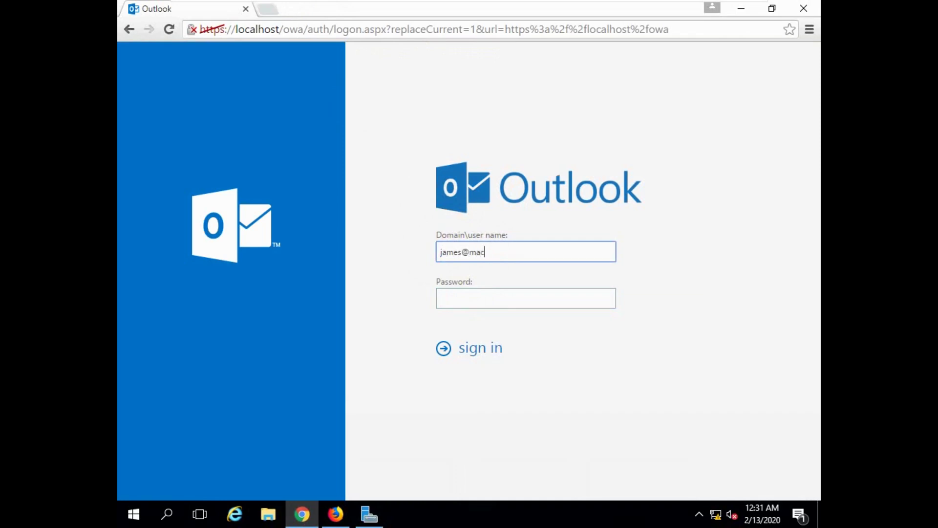
click(468, 296)
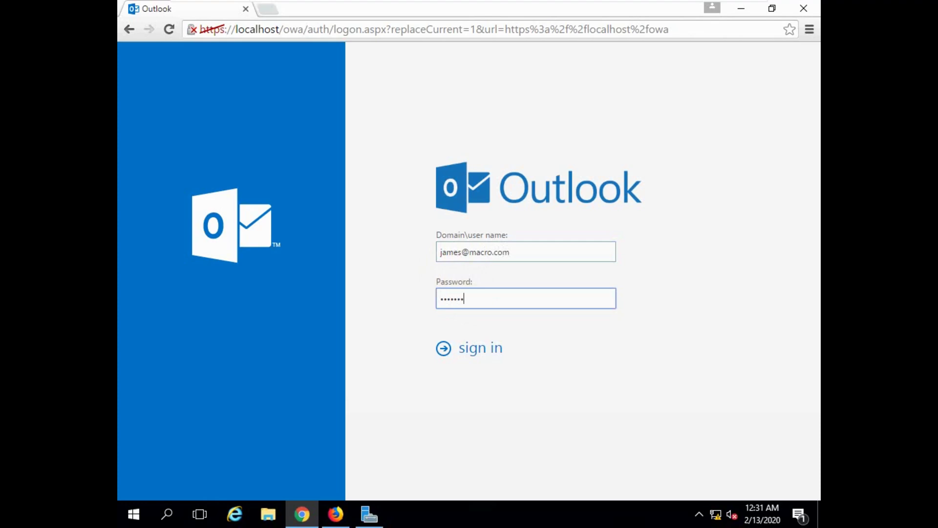
click(472, 357)
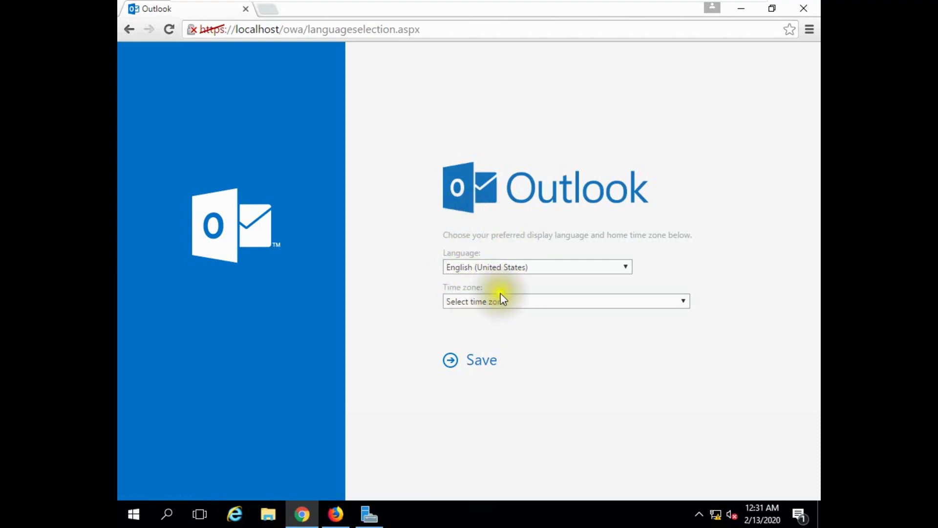
Step: Select the (UTC+06:00) Dhaka time zone with English (United States) and save
click(515, 303)
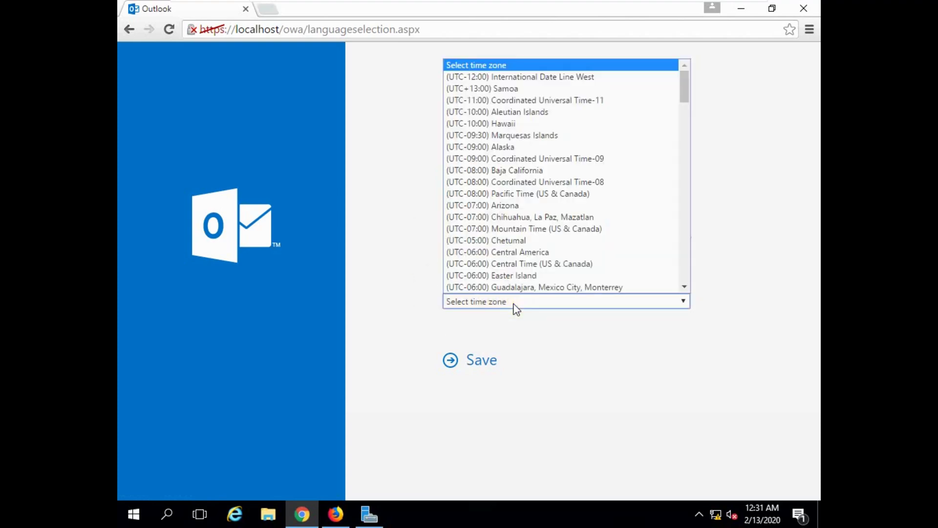
key(Down)
key(Down)
key(Down)
key(Down)
key(Down)
key(Down)
key(Down)
key(Down)
key(Down)
key(Down)
key(Down)
key(Down)
key(Down)
key(Down)
key(Down)
key(Down)
key(Down)
key(Down)
key(Down)
key(Down)
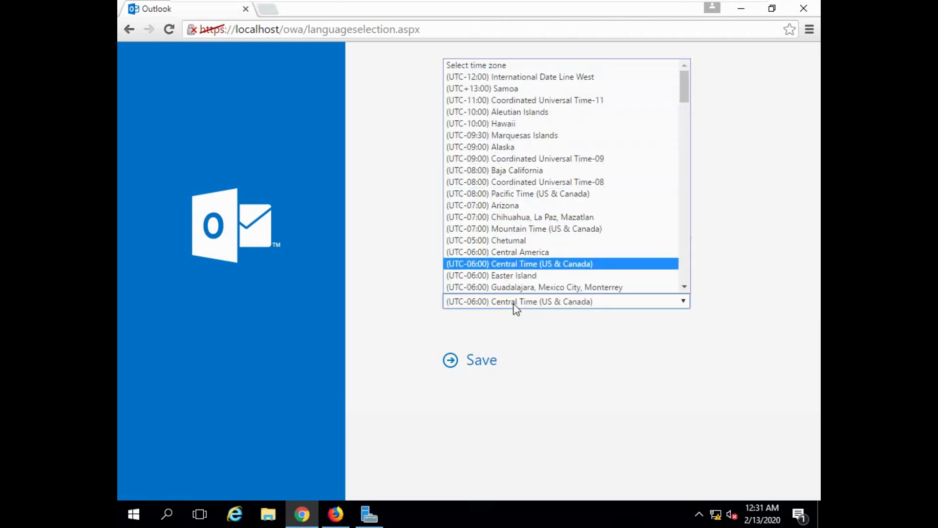
key(Down)
key(Down)
key(Down)
key(Down)
key(Down)
key(Down)
key(Down)
key(Down)
key(Down)
key(Down)
key(Down)
key(Down)
key(Down)
key(Down)
key(Down)
key(Down)
key(Down)
key(Down)
key(Down)
key(Down)
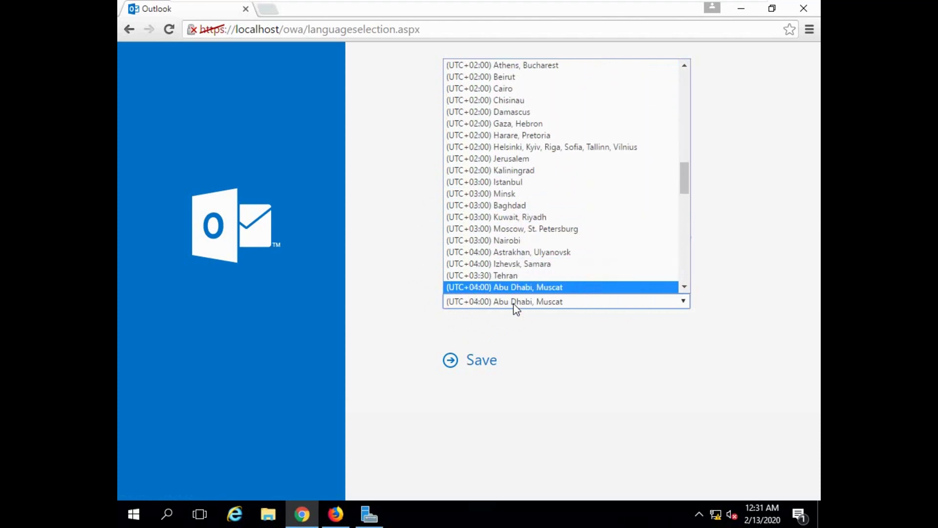
key(Down)
key(Down)
key(Down)
key(Down)
key(Down)
key(Down)
key(Down)
key(Up)
key(Up)
key(Up)
key(Up)
key(Up)
key(Up)
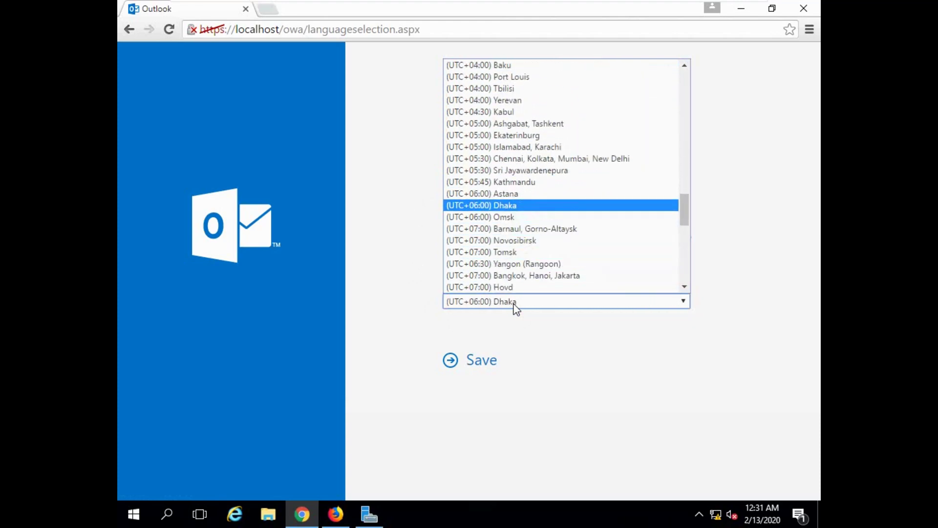
key(Down)
key(Up)
key(Return)
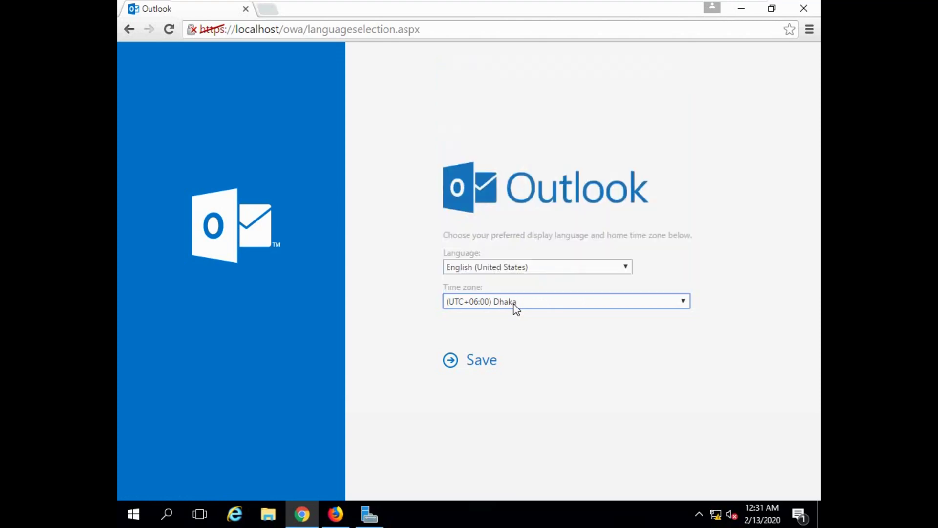
click(485, 360)
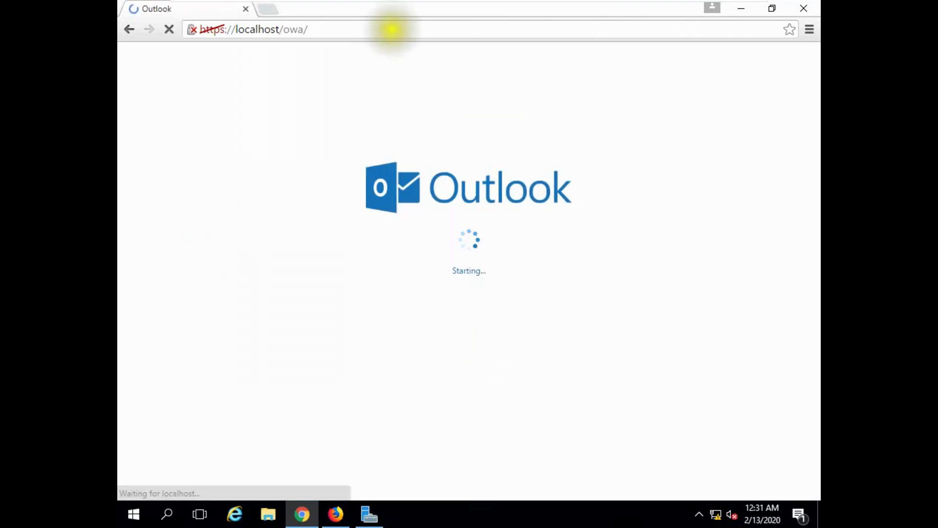
Step: Restore the Chrome window and tile both mailbox windows side by side
click(772, 8)
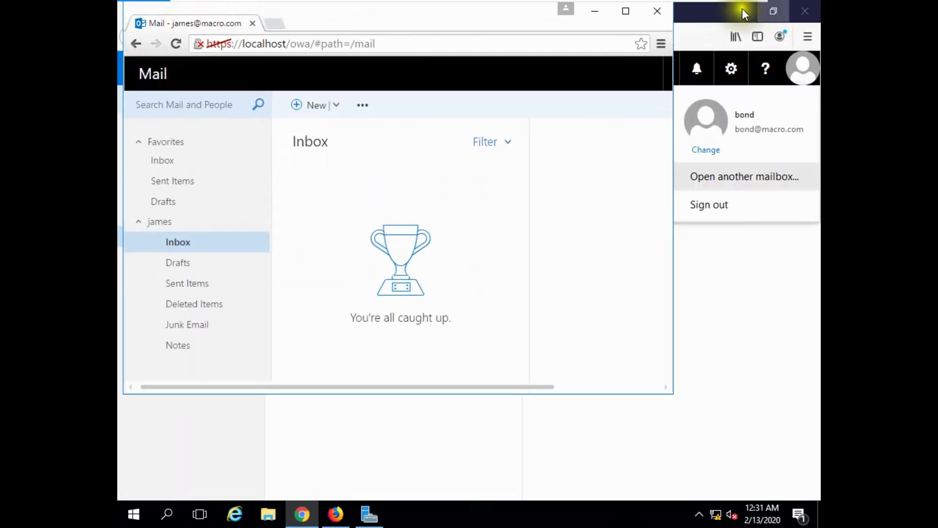
drag(478, 16, 758, 203)
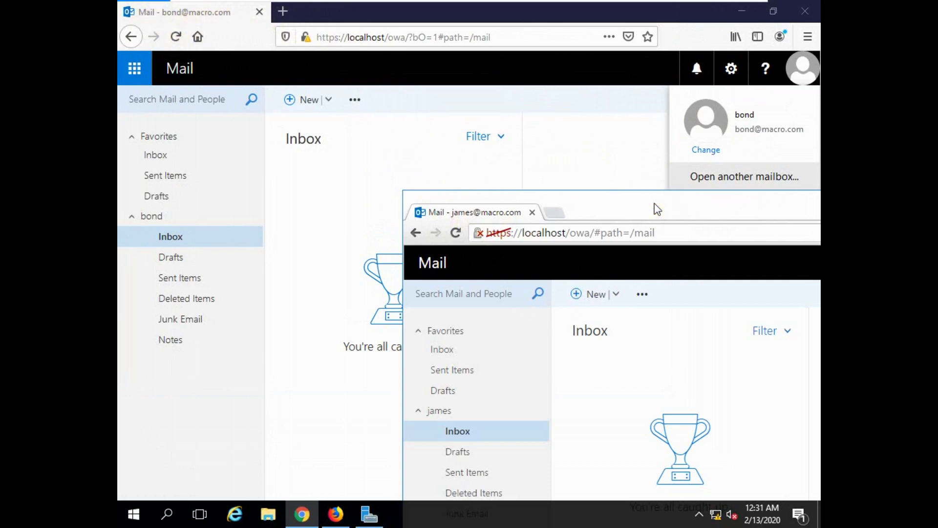
drag(657, 210, 538, 126)
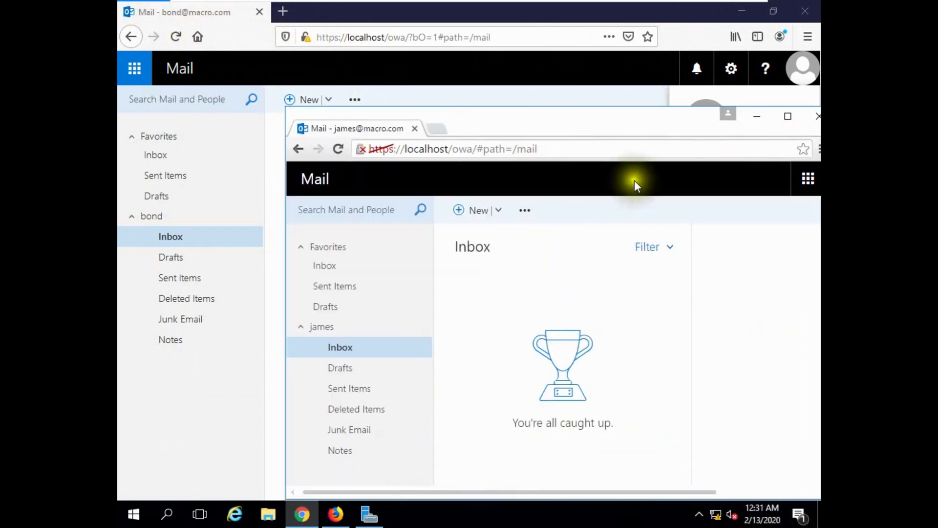
right_click(694, 511)
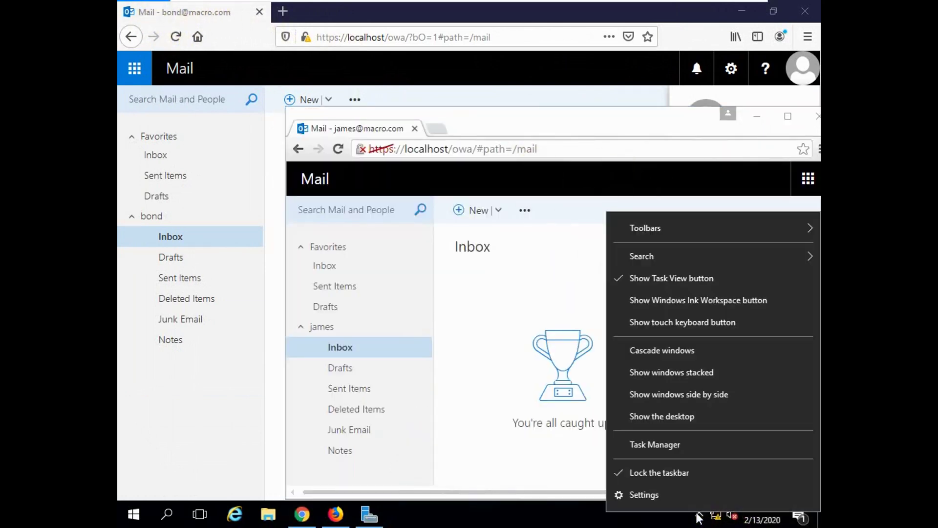
click(664, 395)
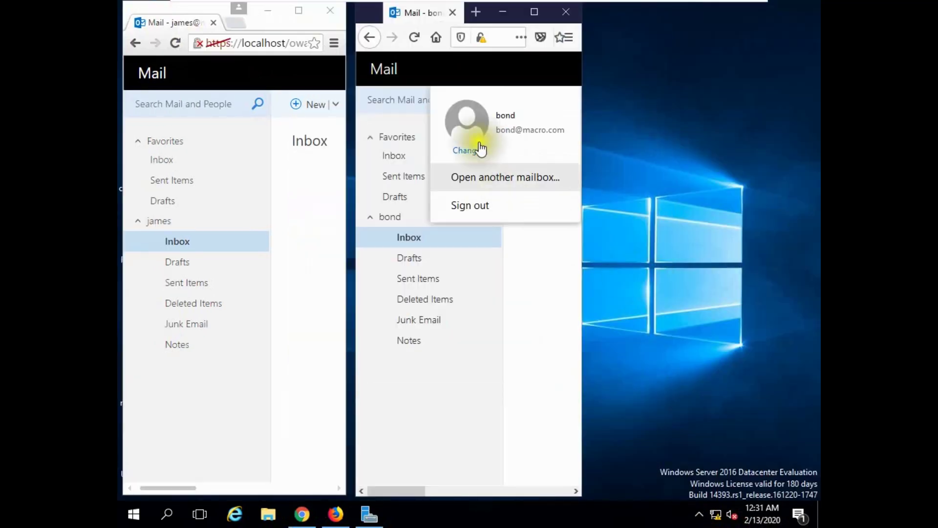
Step: Maximize the second user's Firefox mailbox, close its account menu, and bring Chrome forward
drag(375, 13, 562, 15)
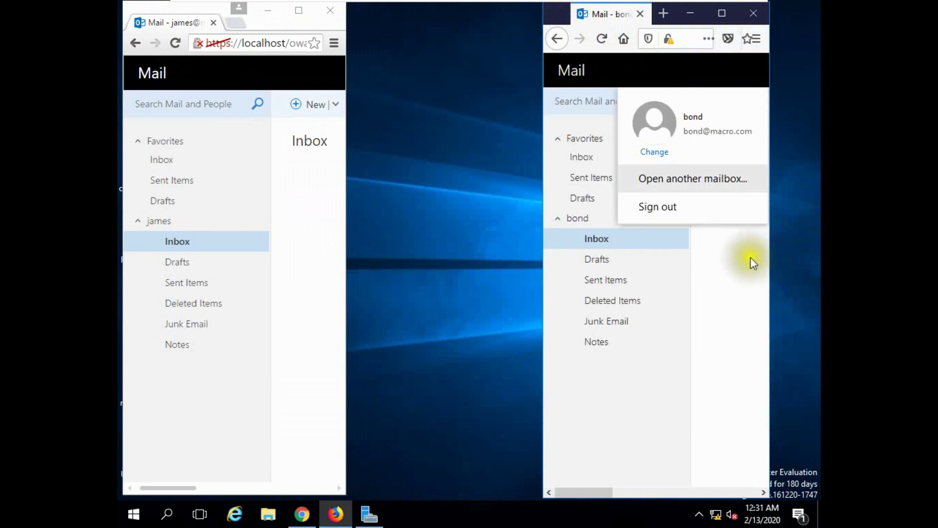
click(722, 13)
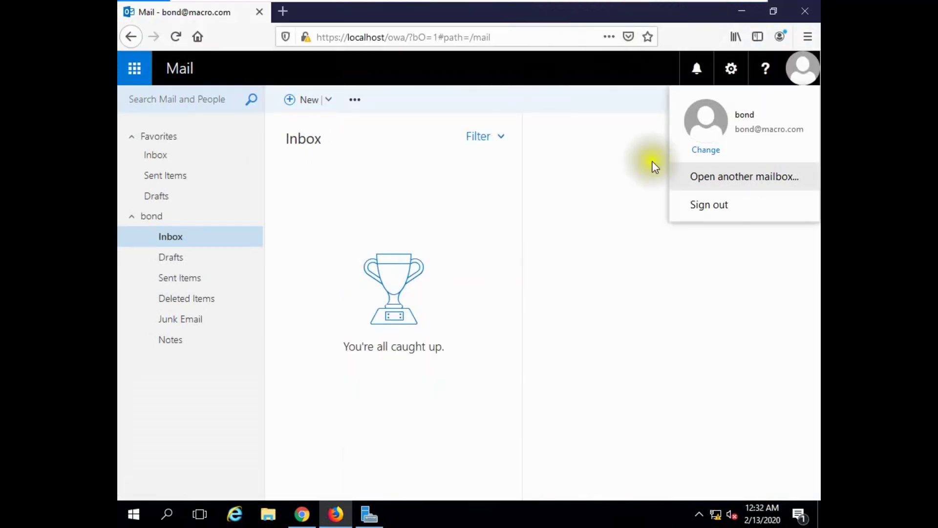
click(624, 318)
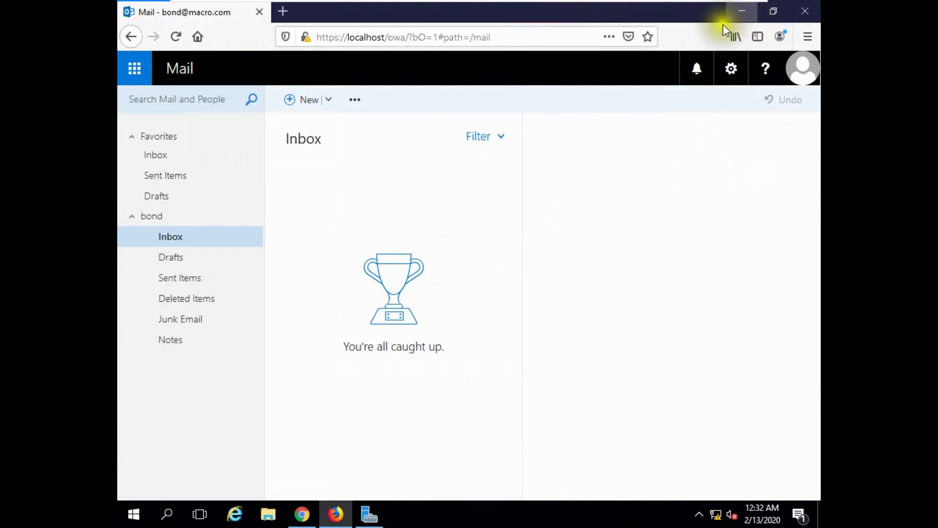
click(302, 513)
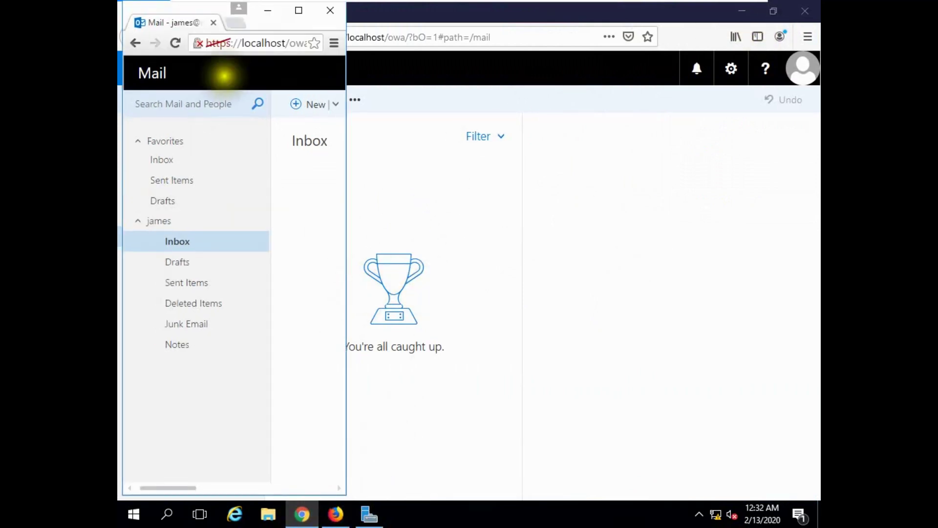
Step: Send the second user a message with subject 'Test Mail' and body 'How are you?'
click(299, 10)
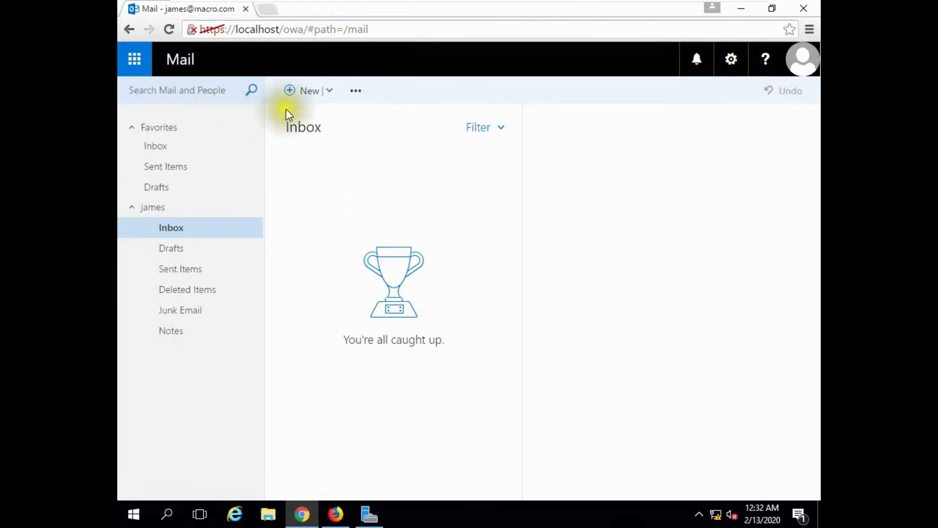
click(307, 98)
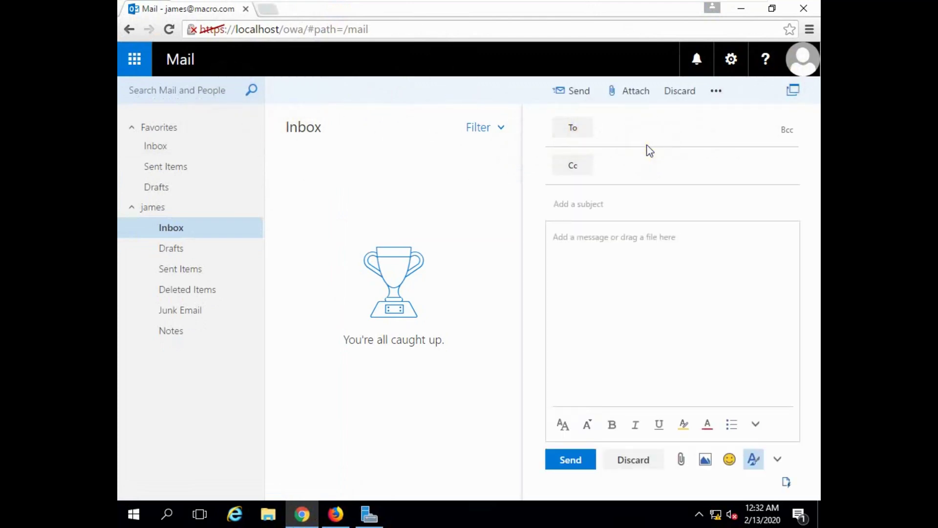
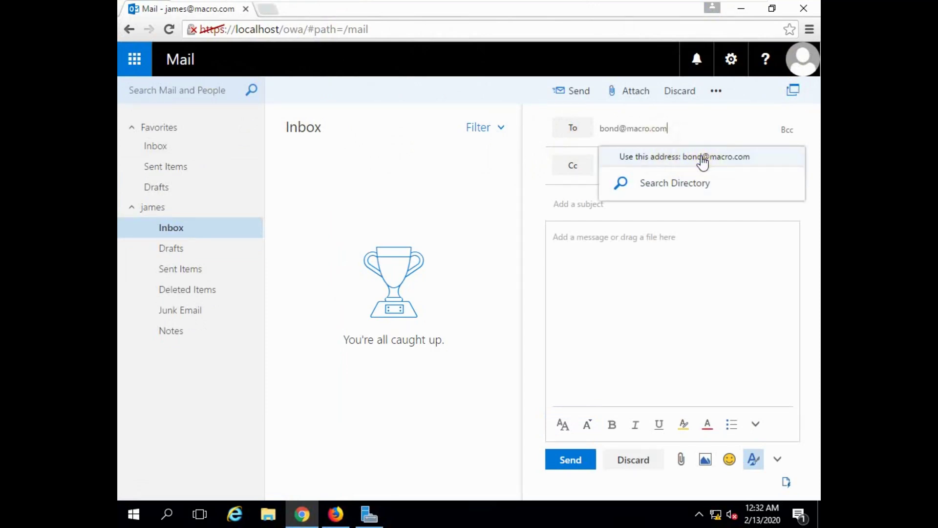
click(704, 161)
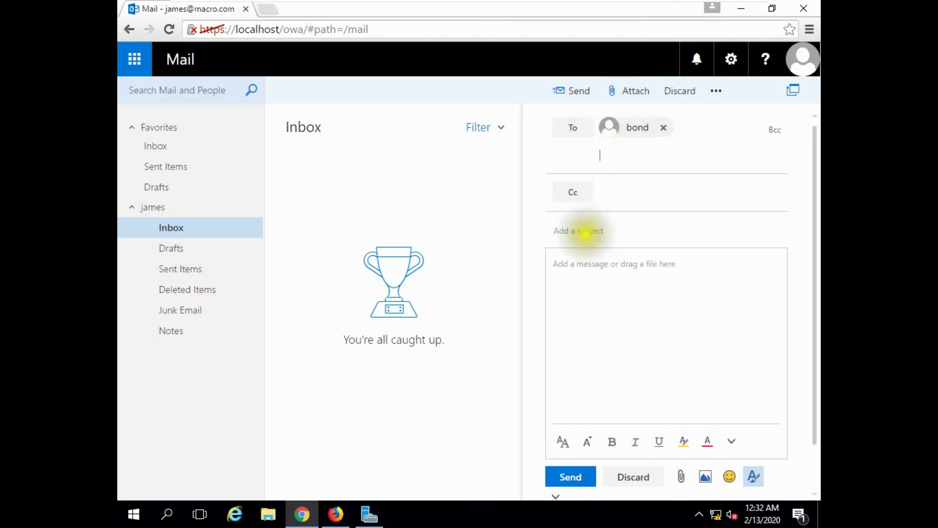
click(589, 231)
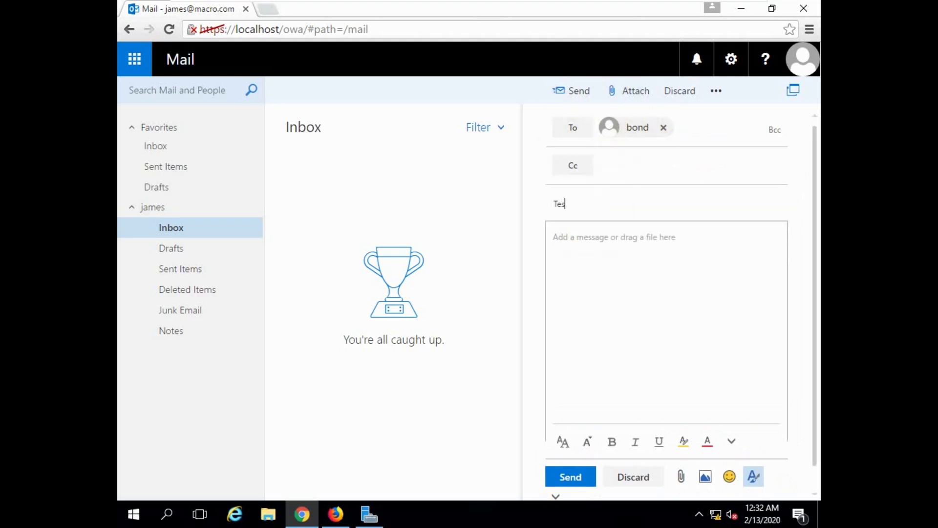
click(582, 241)
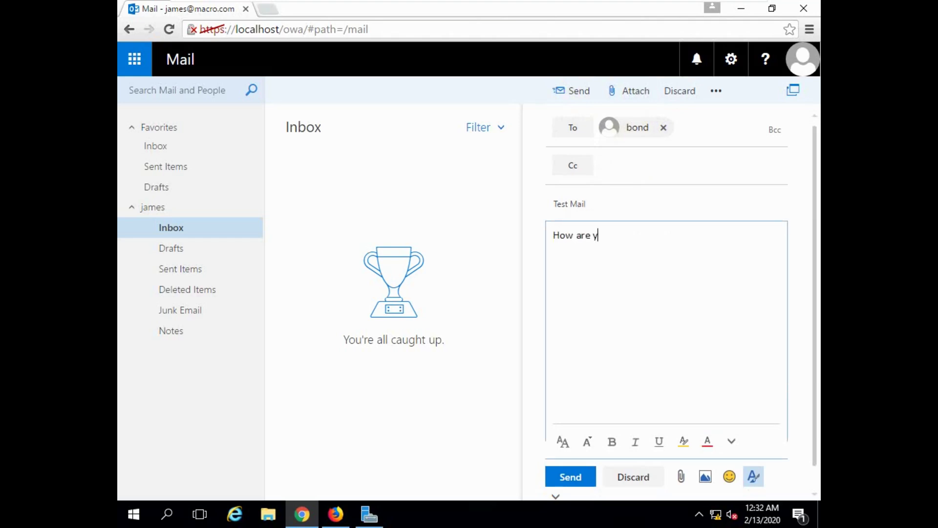
click(680, 241)
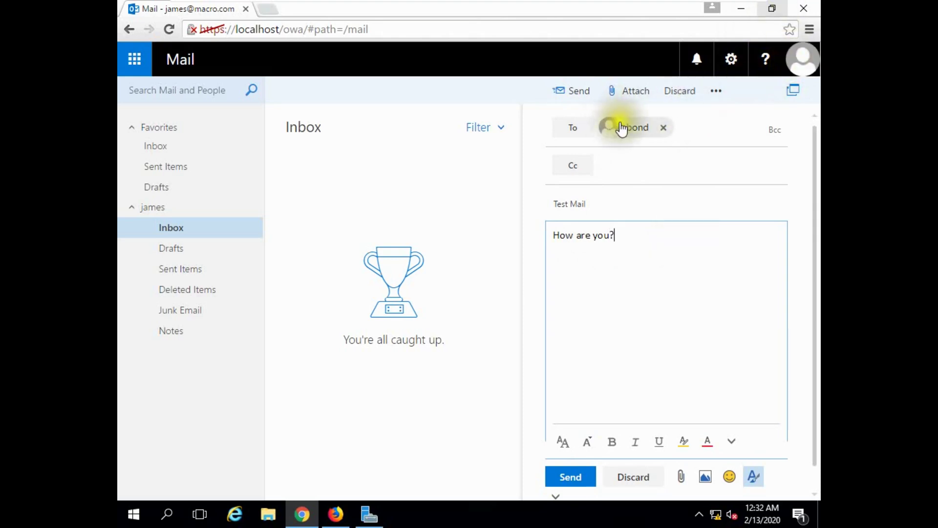
click(565, 475)
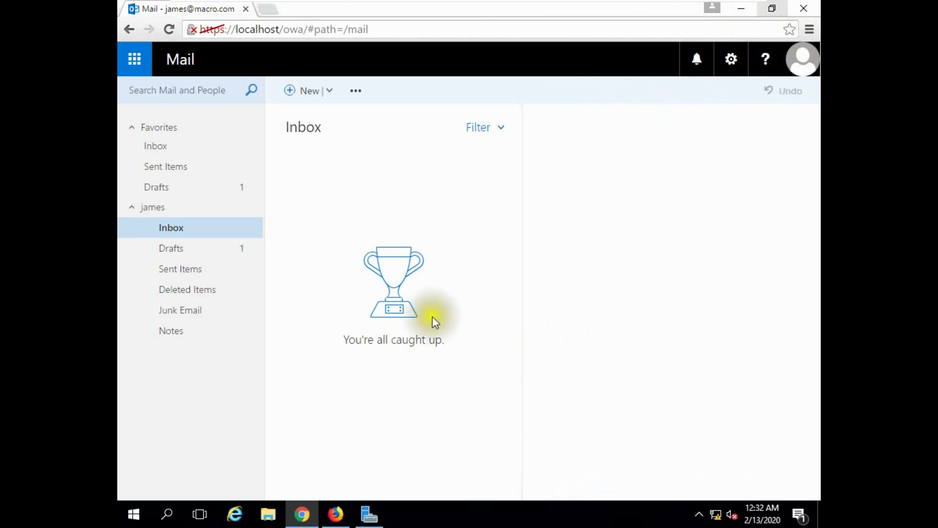
Step: Open the received Test Mail in its own window in the second user's mailbox and show reply options
click(184, 271)
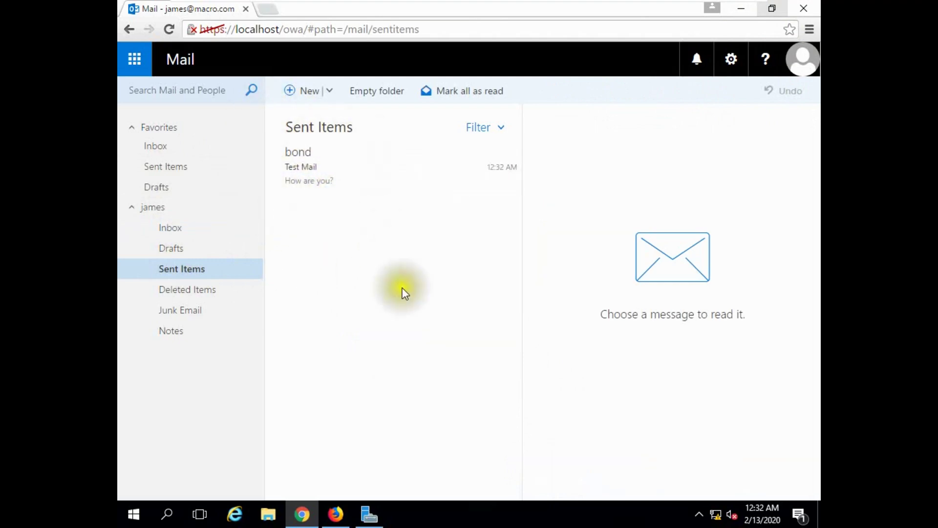
click(333, 520)
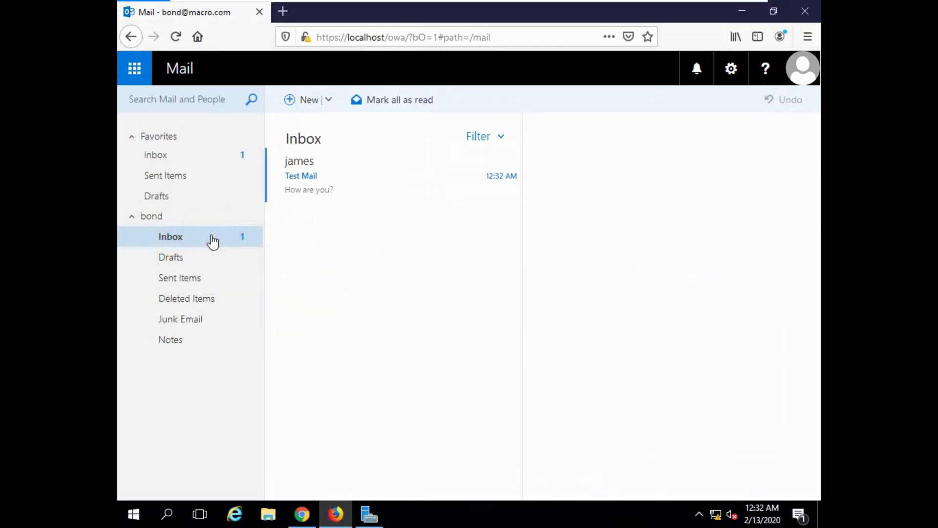
click(300, 161)
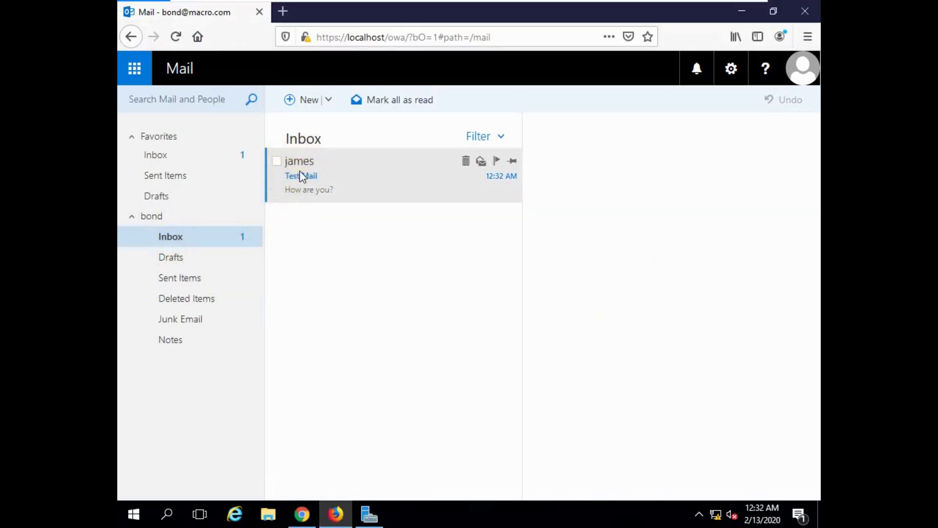
double_click(301, 175)
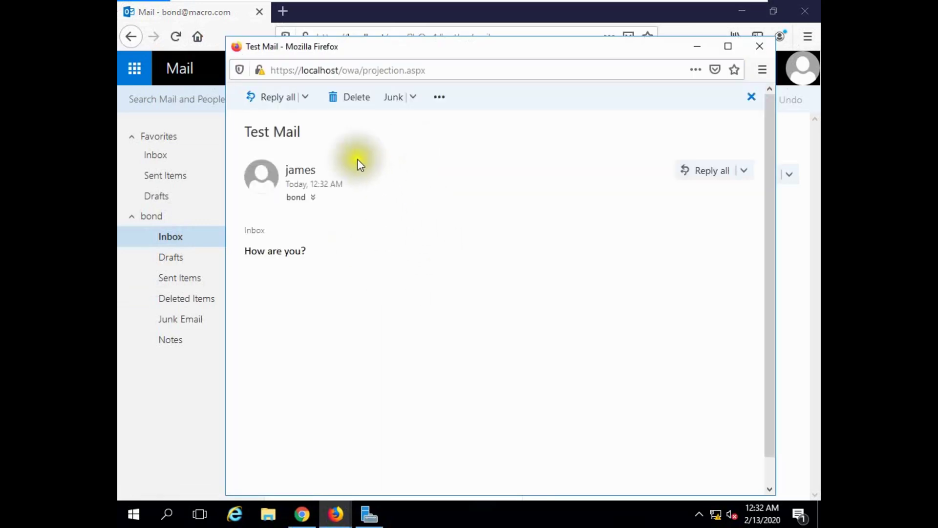
click(313, 198)
click(440, 98)
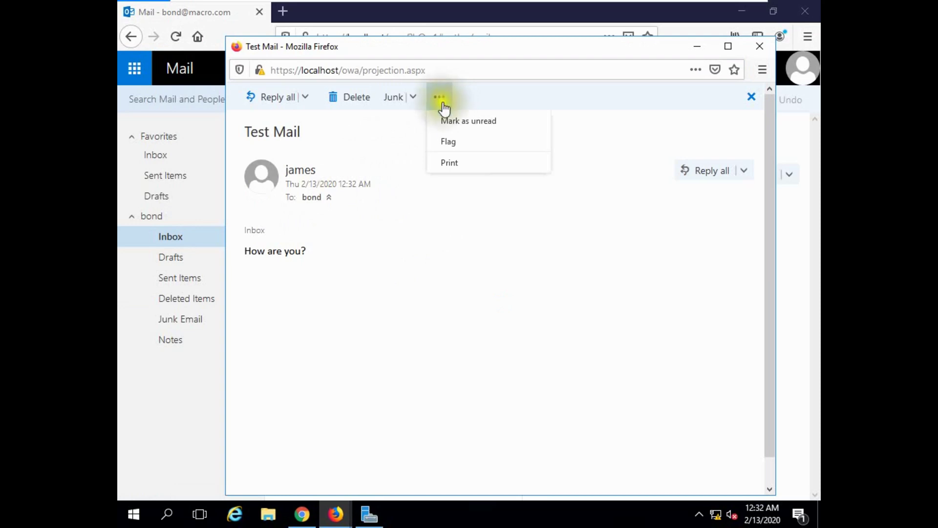
click(304, 97)
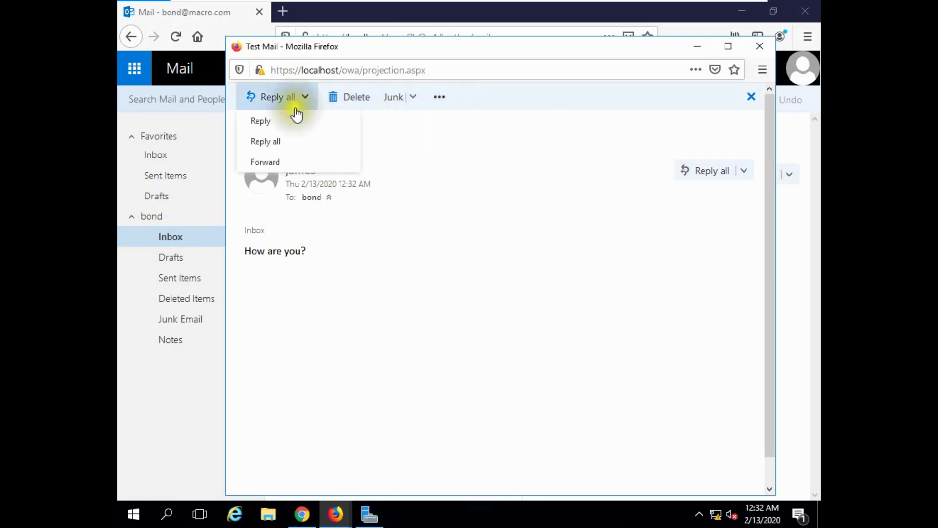
Step: Reply to the sender only with 'Alhamdulillah fine , how are you?'
click(274, 126)
click(333, 255)
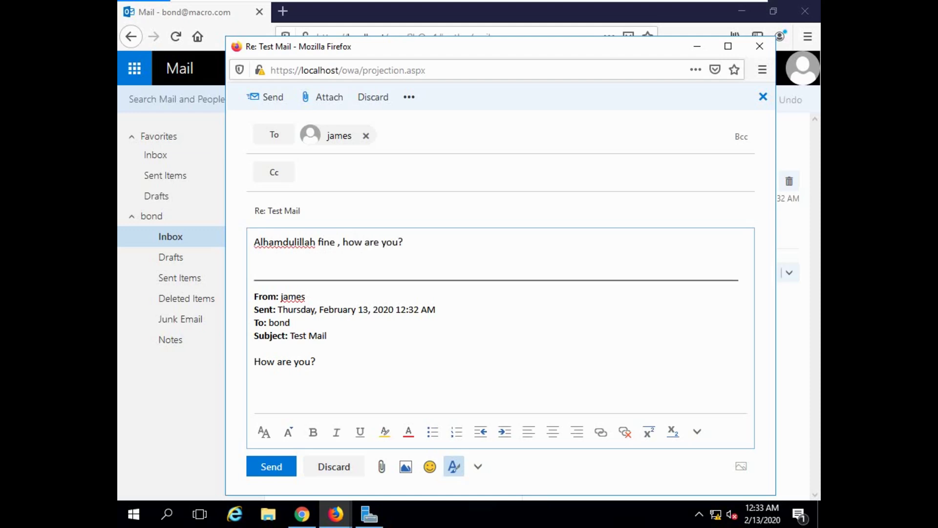
click(257, 464)
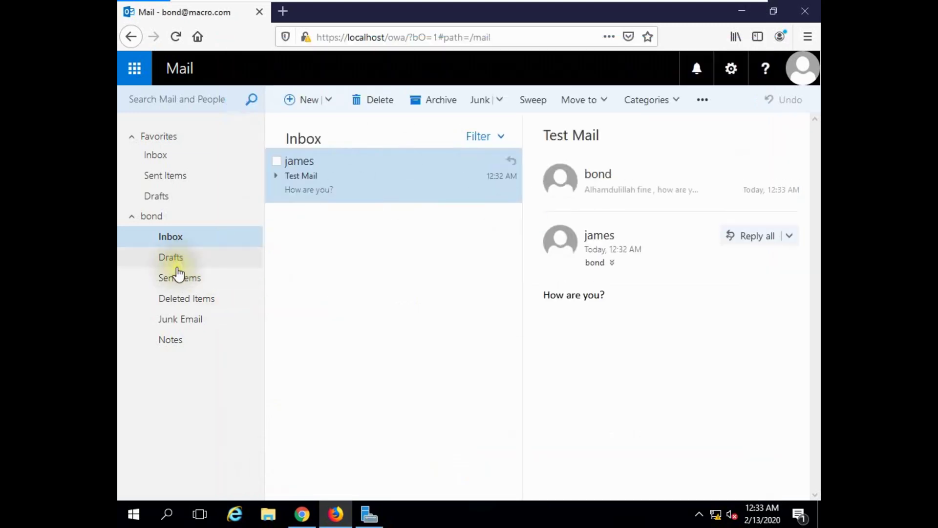
Step: Reload the first user's inbox in Chrome and open the Test Mail reply in its own window
click(190, 284)
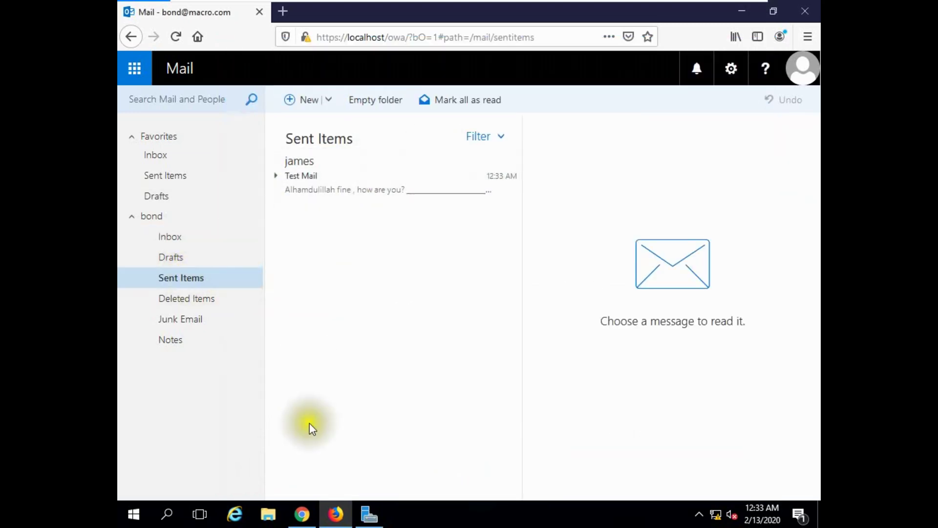
click(301, 514)
click(169, 30)
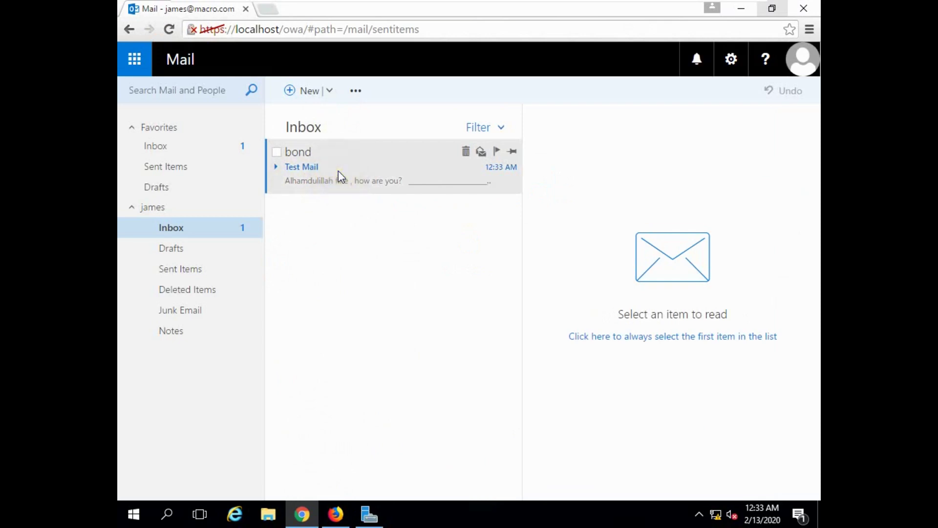
double_click(338, 171)
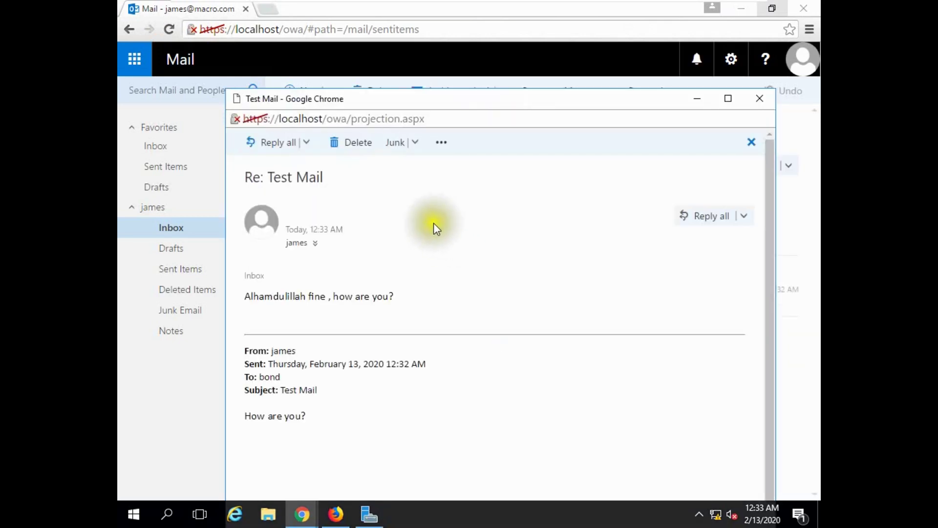
click(311, 244)
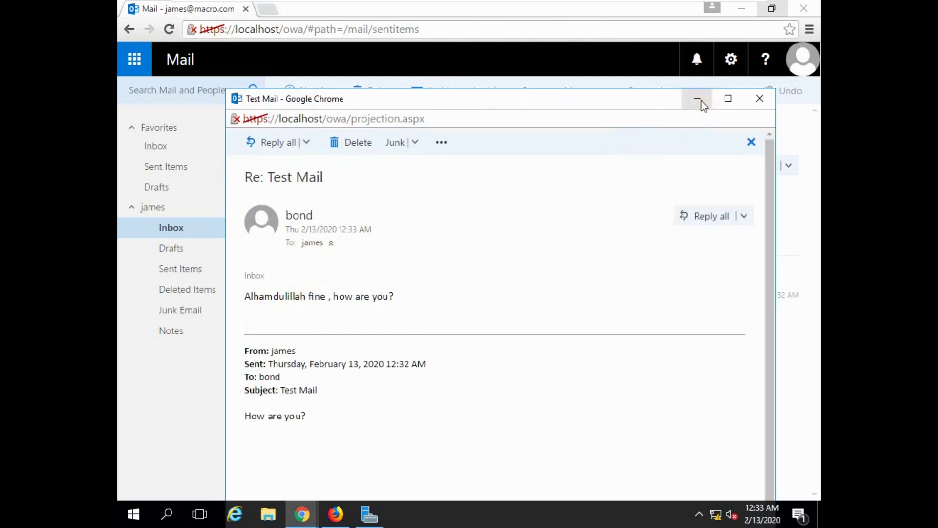
click(697, 99)
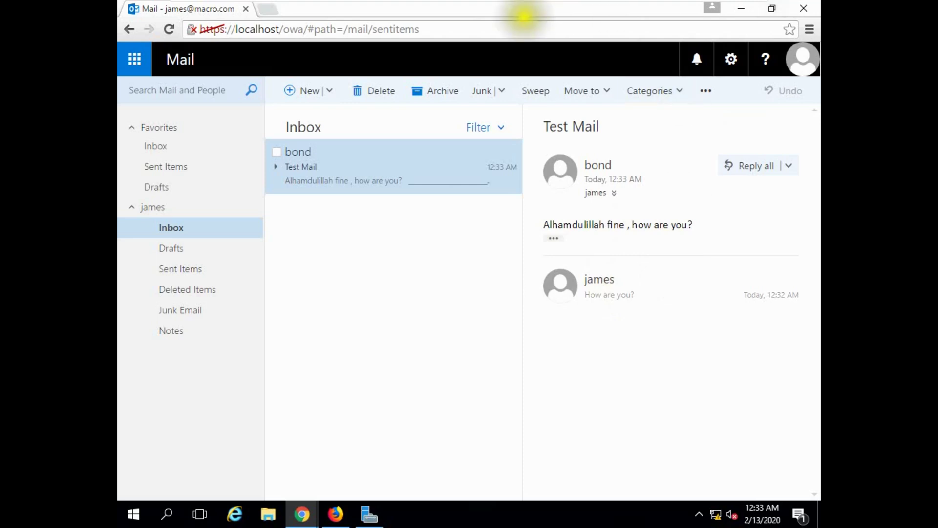
click(234, 516)
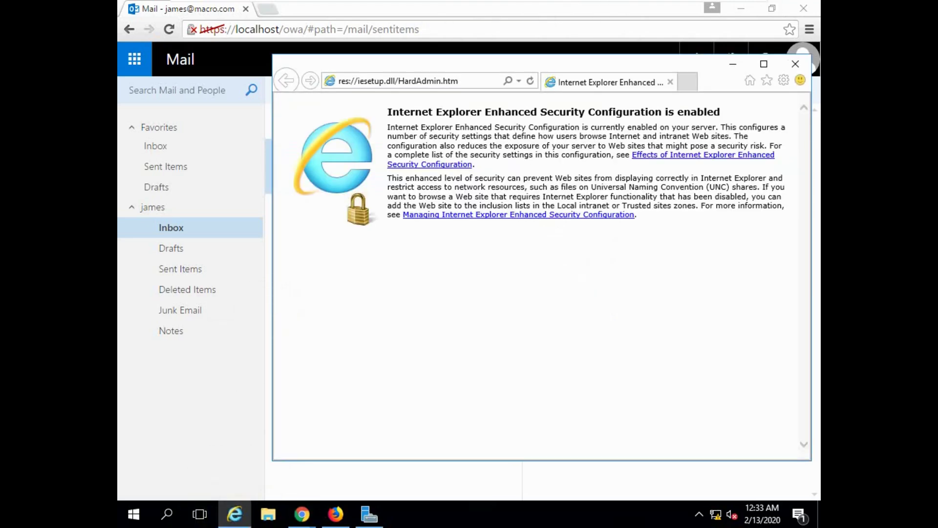
click(442, 88)
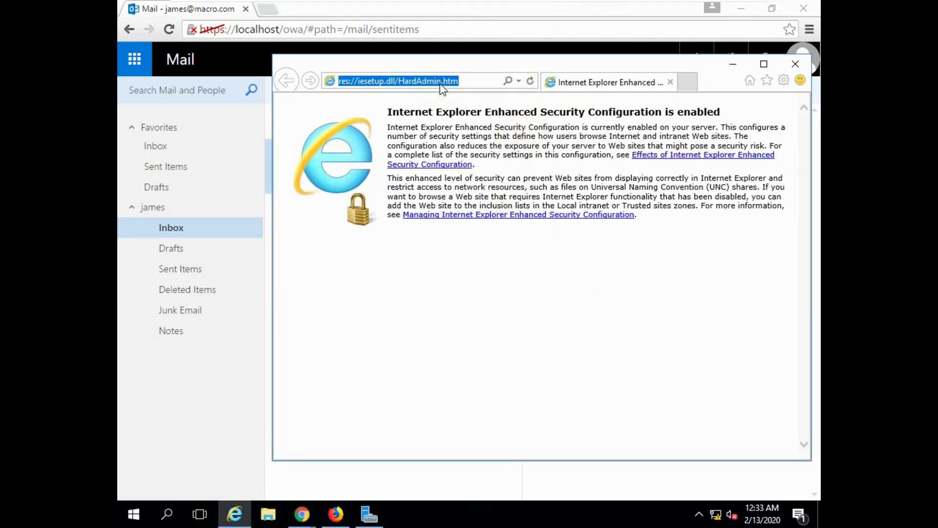
text(http)
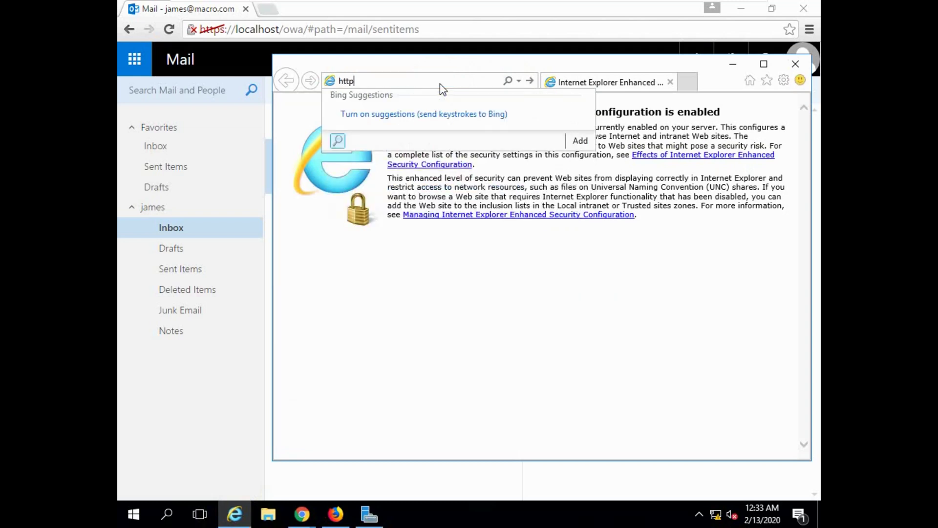
text(s:localhost)
key(Left)
key(Left)
key(Left)
key(Left)
key(Left)
key(Left)
key(Left)
key(Left)
key(Left)
text(//)
key(End)
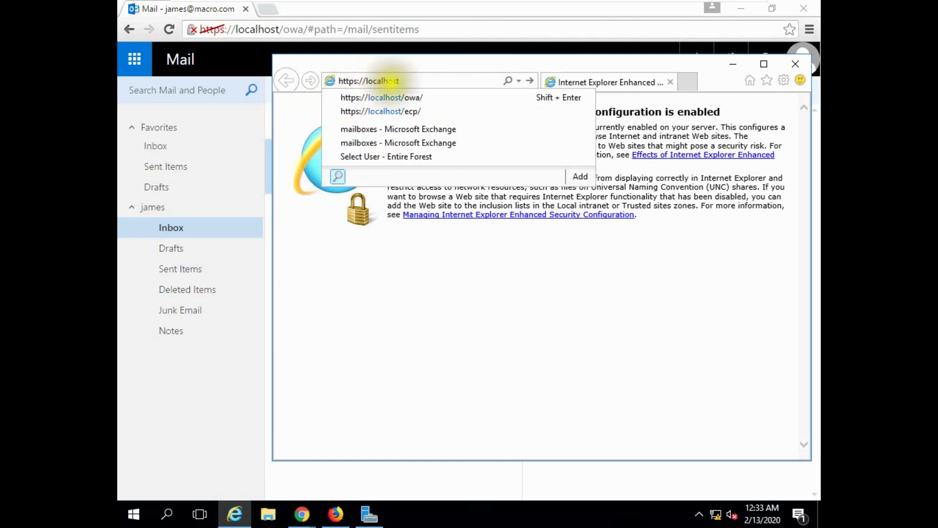
text(/ecp/)
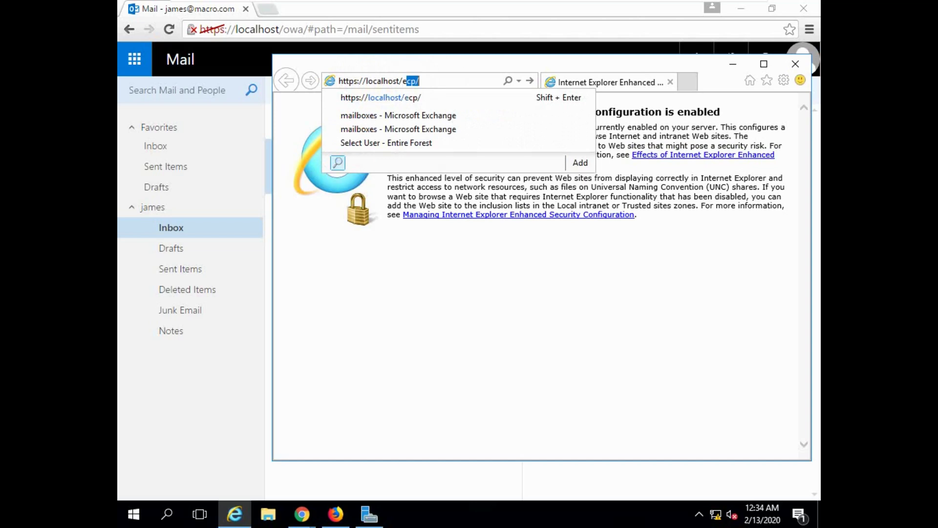
key(Return)
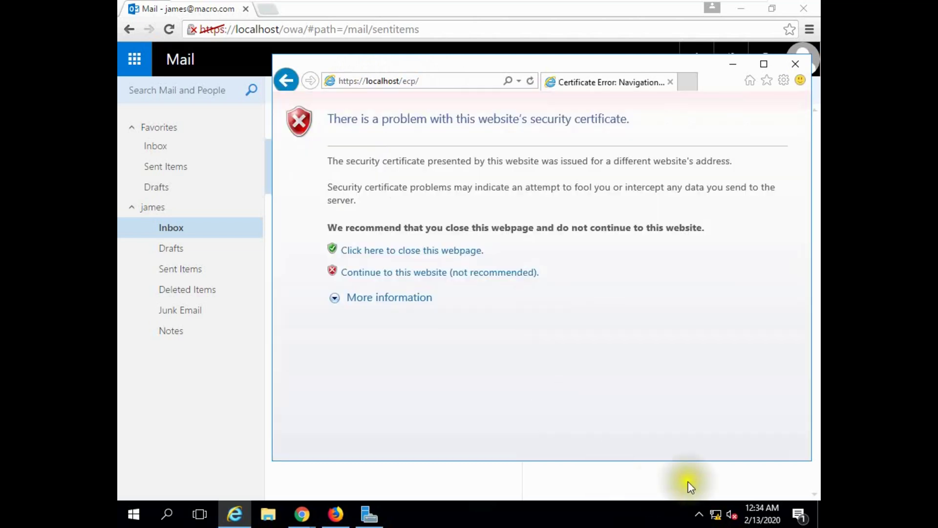
Step: Bypass the certificate warning and view the site's certificate, issued to lab
click(404, 273)
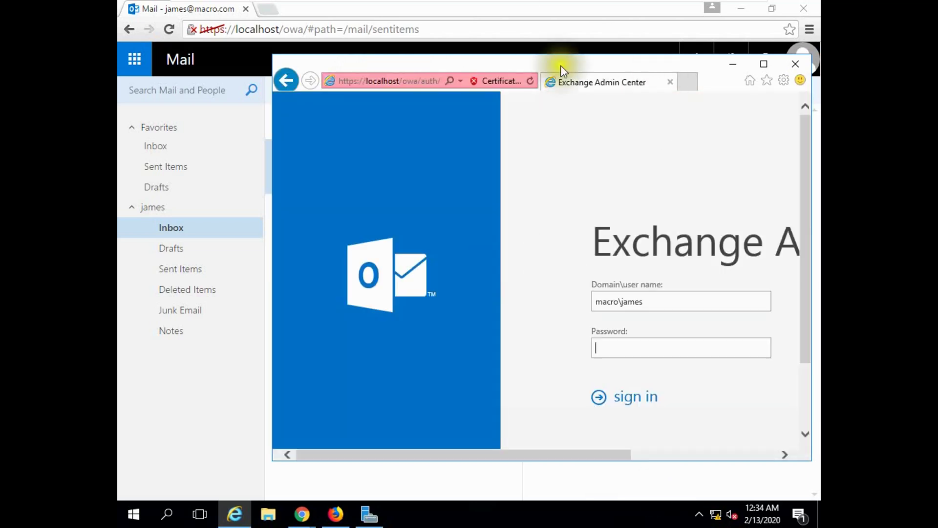
click(501, 81)
click(429, 259)
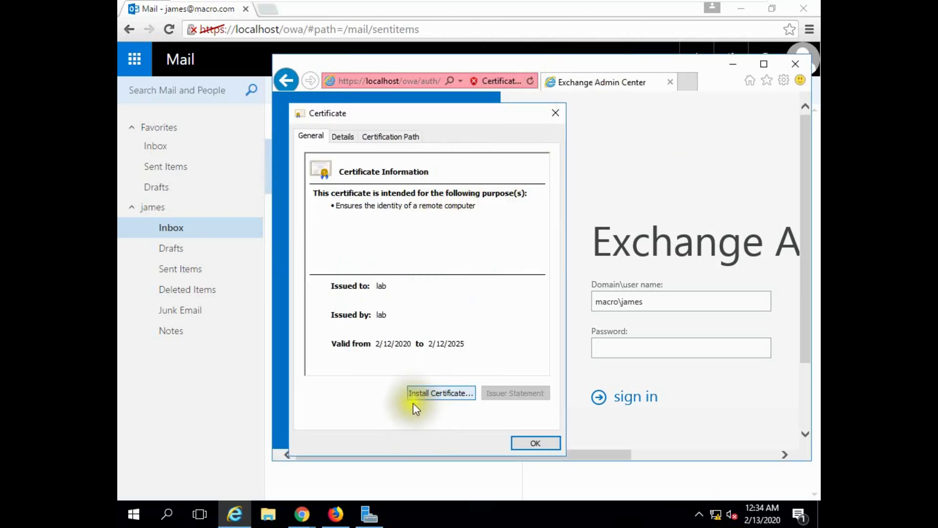
Step: Open Network and Sharing Center from the taskbar network icon
click(716, 518)
right_click(716, 517)
click(723, 503)
Step: Check Ethernet0's connection details, then open its IPv4 properties showing static IP 192.168.0.10 and DNS 192.168.0.10
click(643, 166)
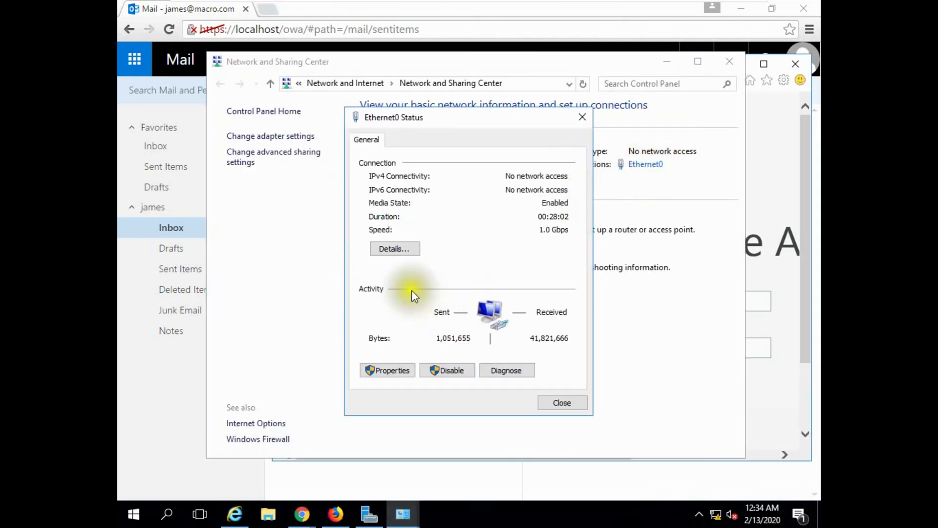
click(395, 249)
click(557, 408)
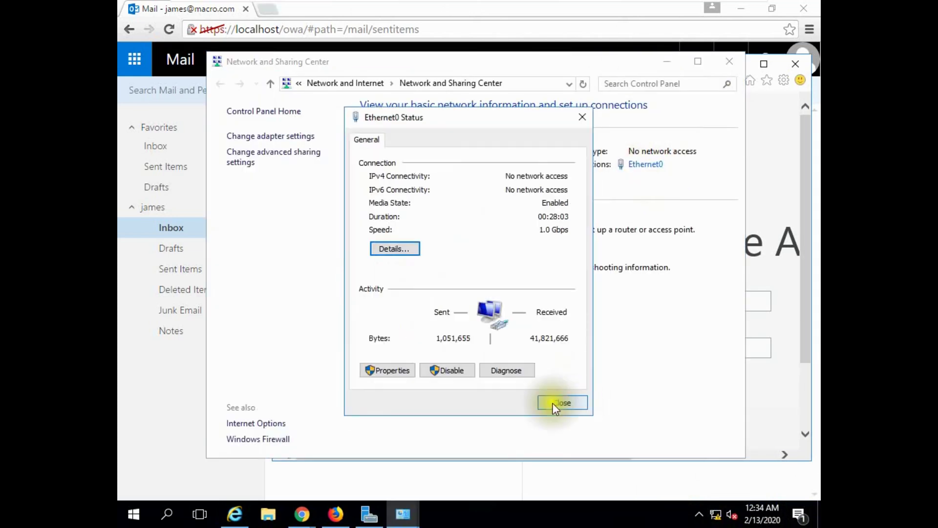
click(383, 370)
double_click(482, 275)
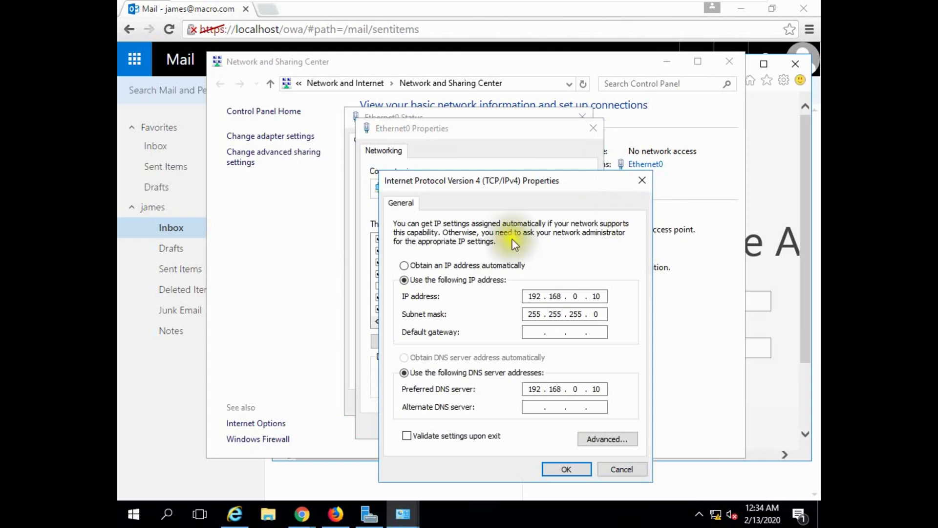